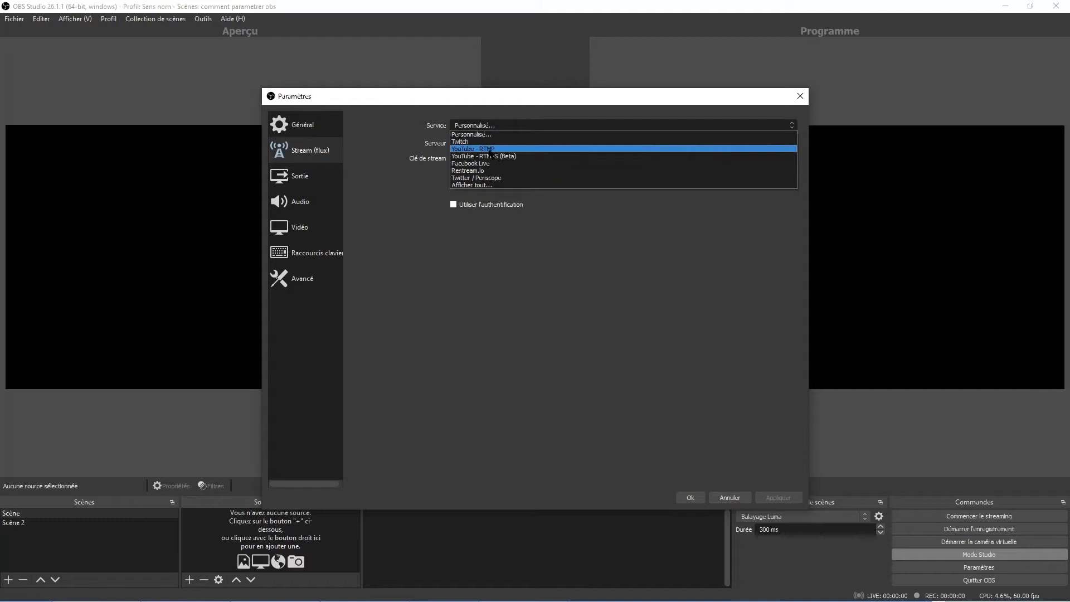
# Set the streaming service to YouTube - RTMP with the Primary YouTube ingest server.
pyautogui.click(559, 146)
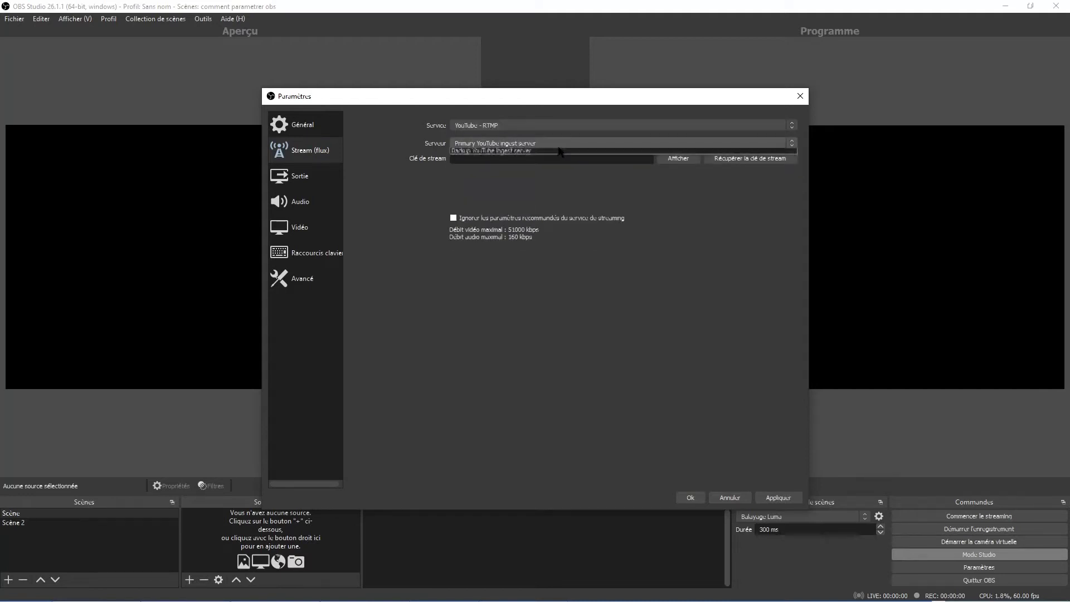
pyautogui.click(558, 144)
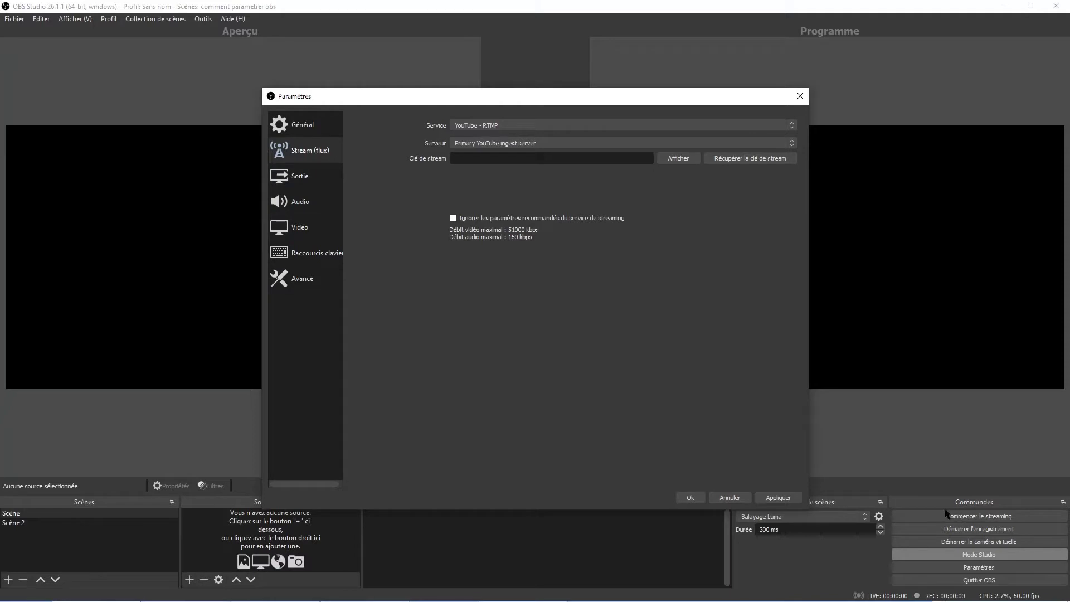
# Examine the advanced output settings for streaming and compare them with those for recording.
pyautogui.click(308, 171)
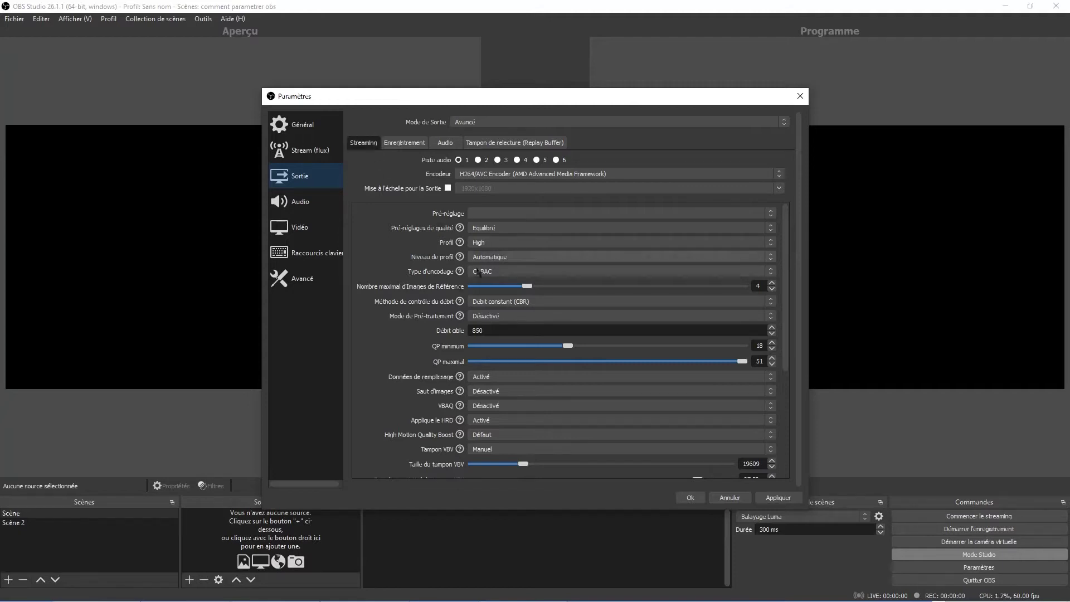
pyautogui.scroll(-5, 389, 375)
pyautogui.scroll(5, 389, 374)
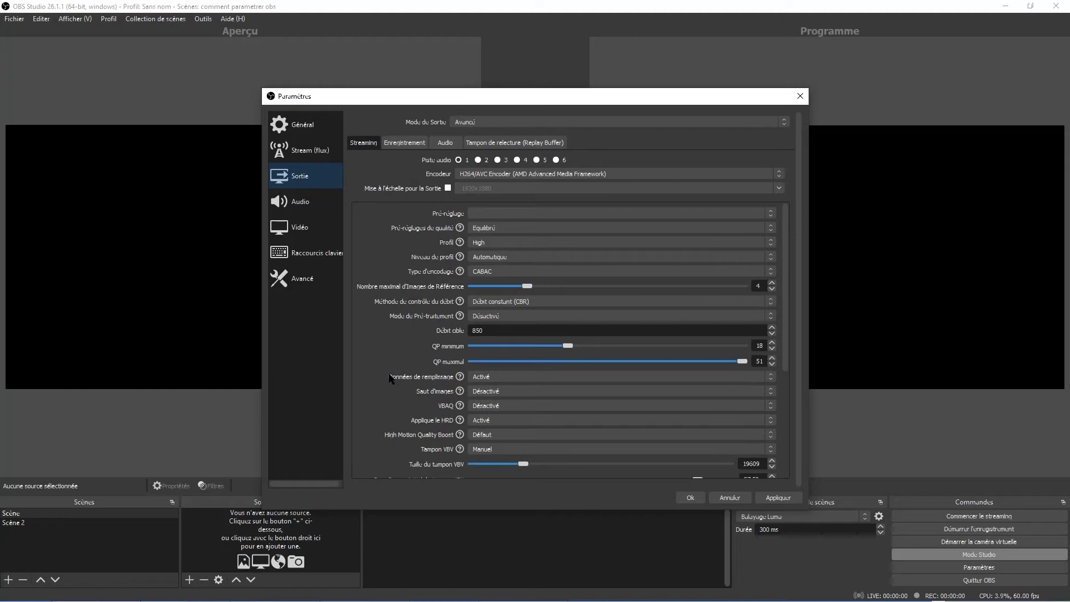
pyautogui.click(404, 143)
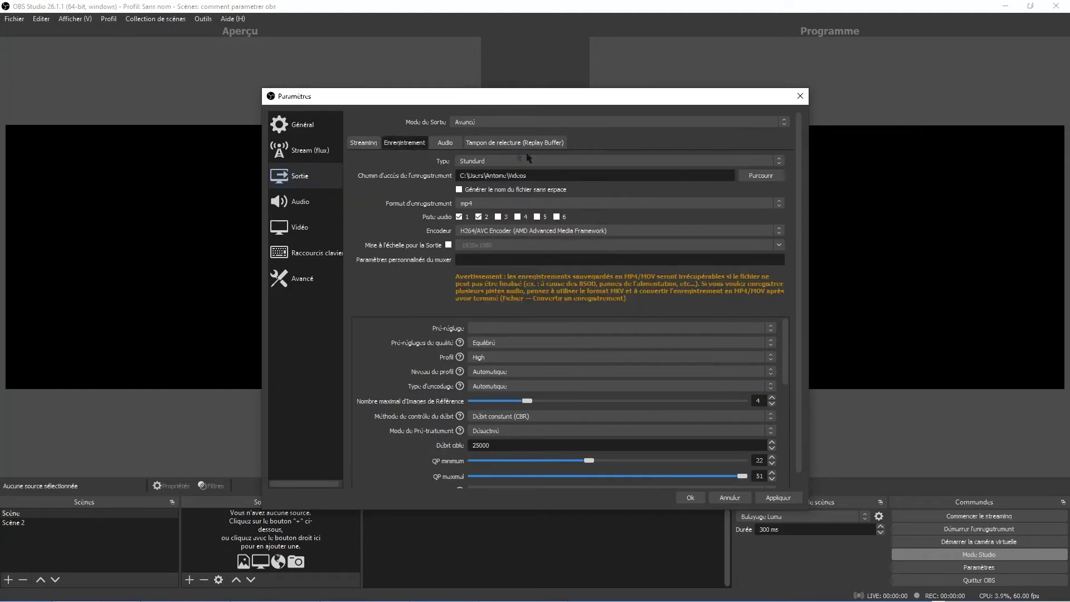
pyautogui.click(368, 143)
pyautogui.click(404, 143)
pyautogui.click(365, 144)
pyautogui.click(409, 143)
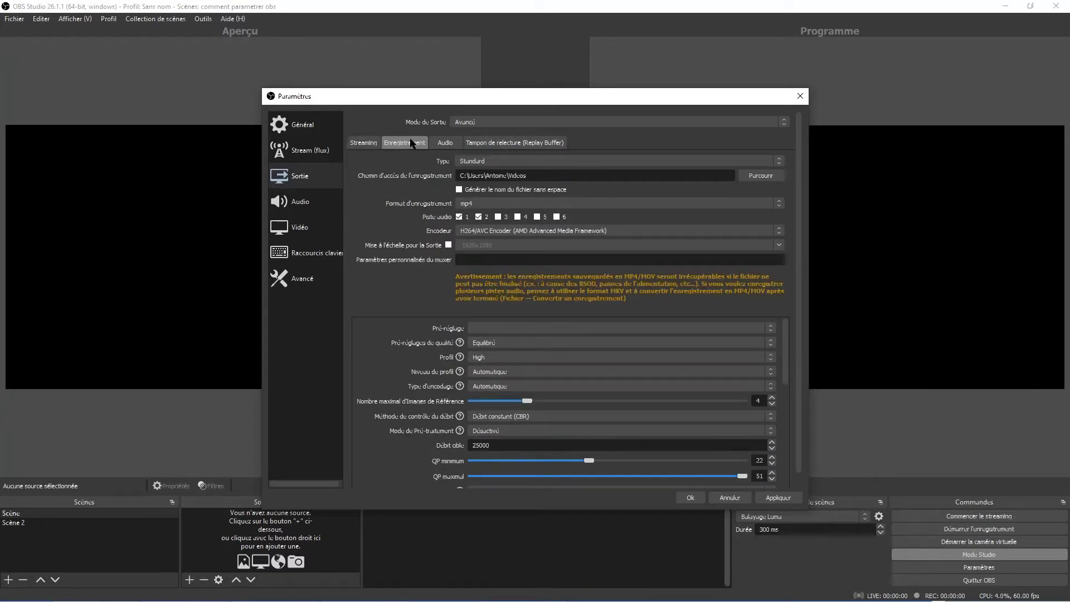
# Select mp4 as the recording format in the output settings.
pyautogui.click(470, 204)
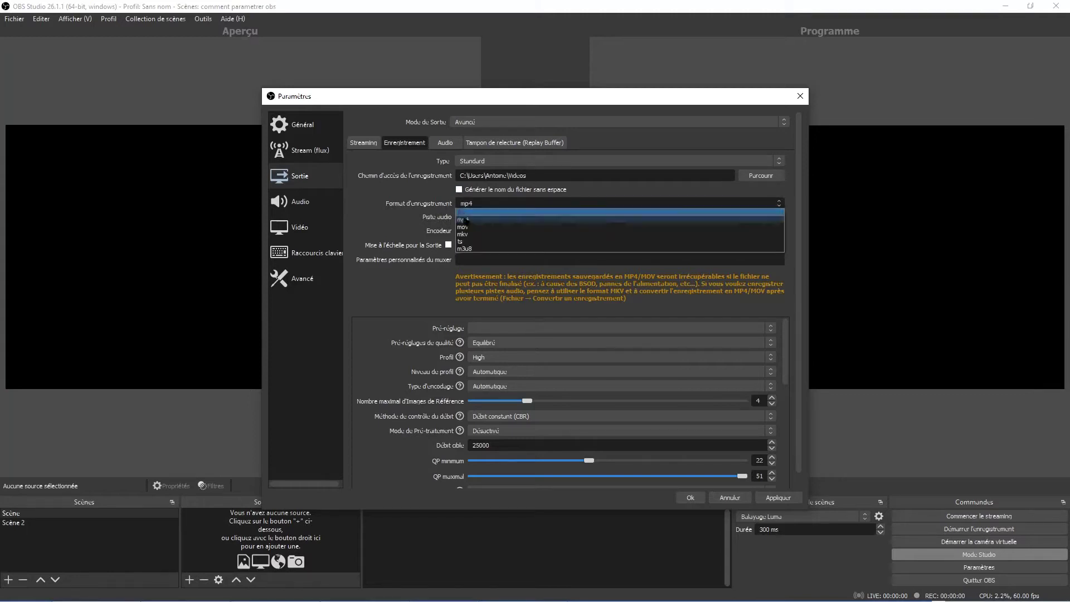
pyautogui.click(466, 220)
pyautogui.click(377, 143)
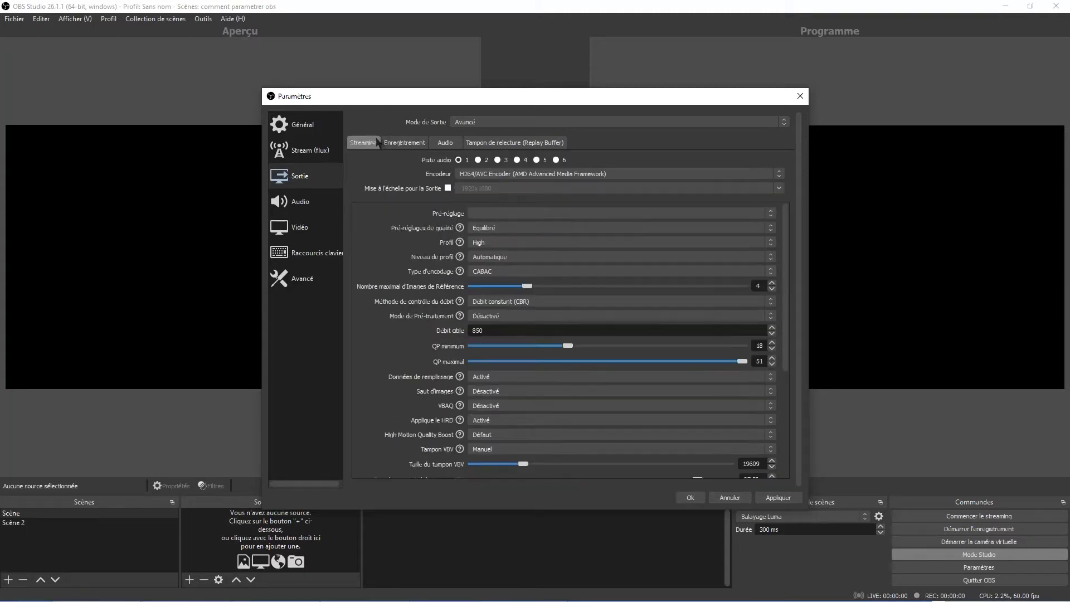
pyautogui.click(404, 143)
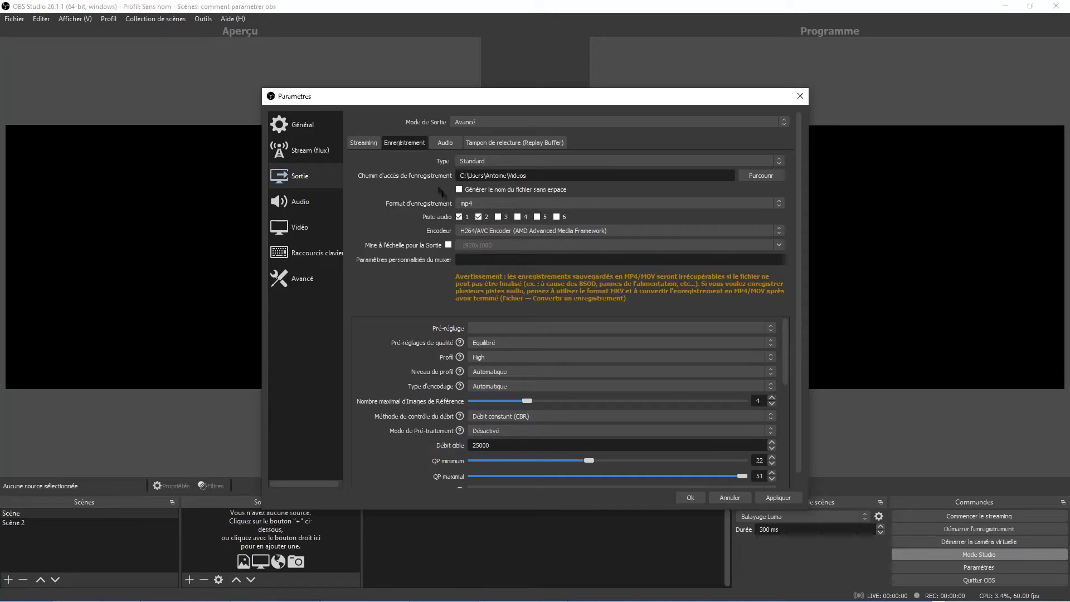
# Choose H264/AVC Encoder (AMD Advanced Media Framework) as the encoder for both recording and streaming output.
pyautogui.click(490, 231)
pyautogui.click(489, 235)
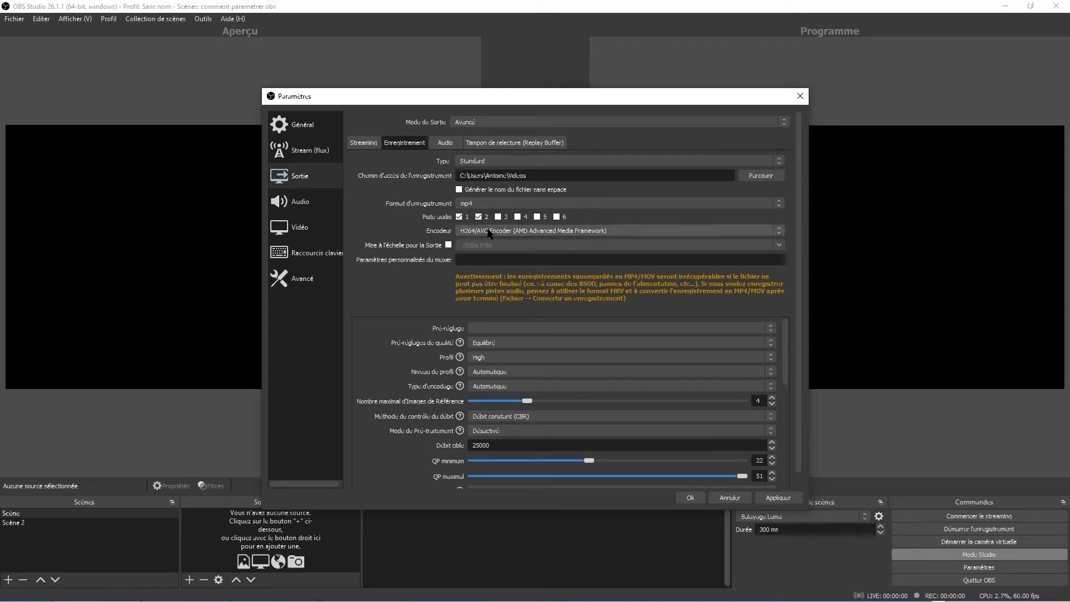
pyautogui.click(489, 232)
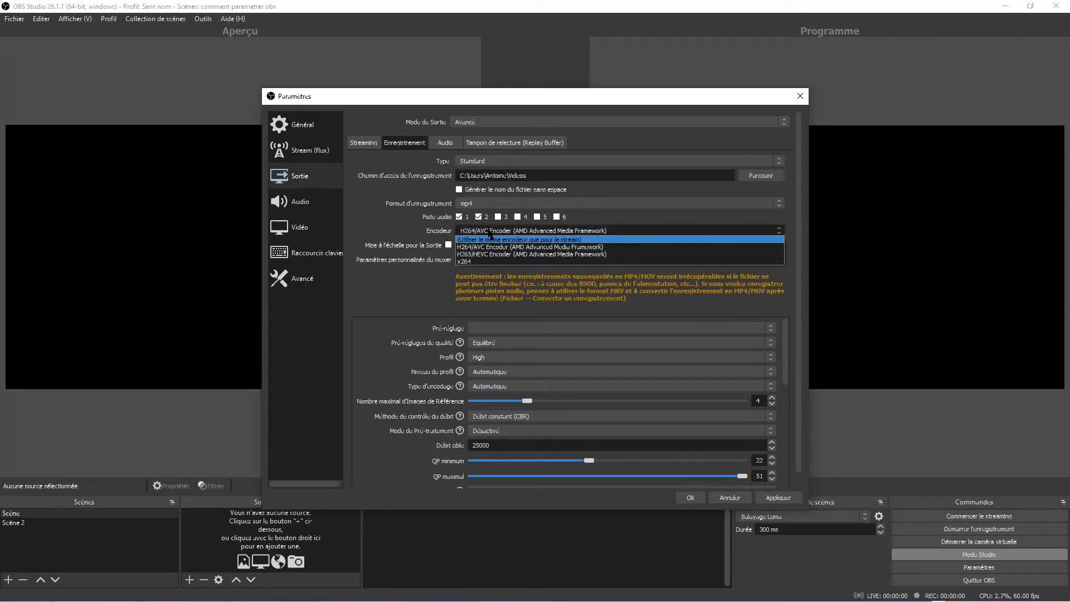
pyautogui.click(491, 239)
pyautogui.click(363, 142)
pyautogui.click(504, 174)
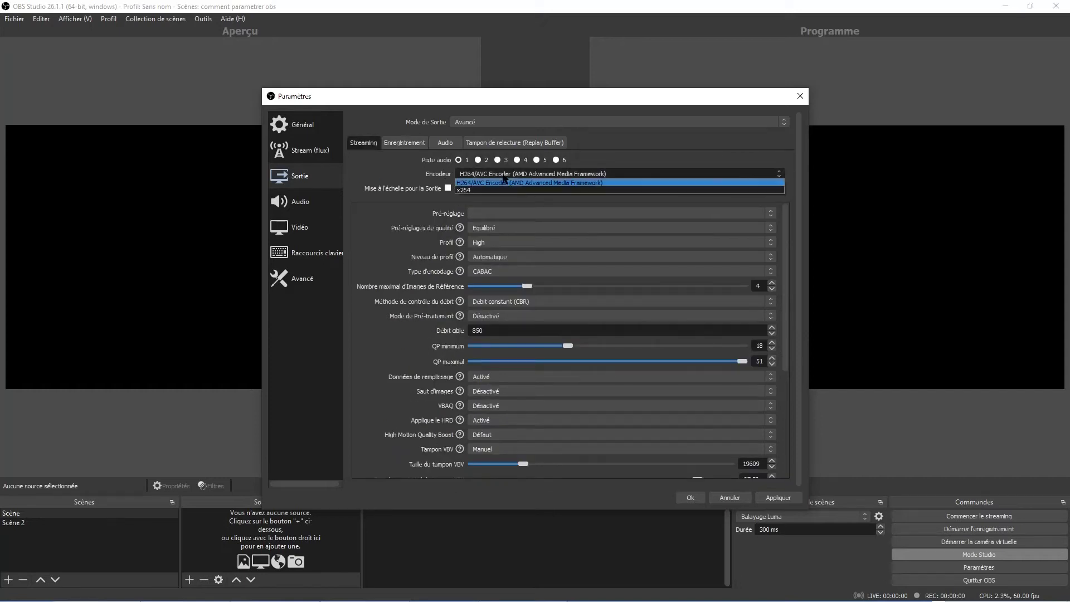
pyautogui.click(504, 182)
pyautogui.click(404, 143)
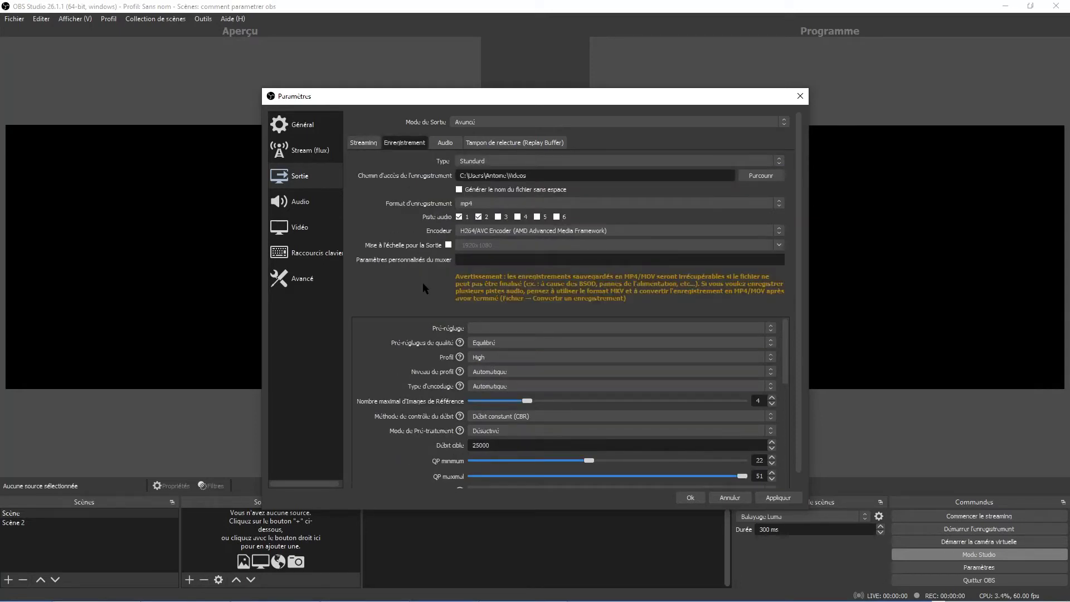
# Set the recording encoder's view mode (Mode de visualisation) to Basique.
pyautogui.scroll(-1, 420, 284)
pyautogui.scroll(-8, 415, 349)
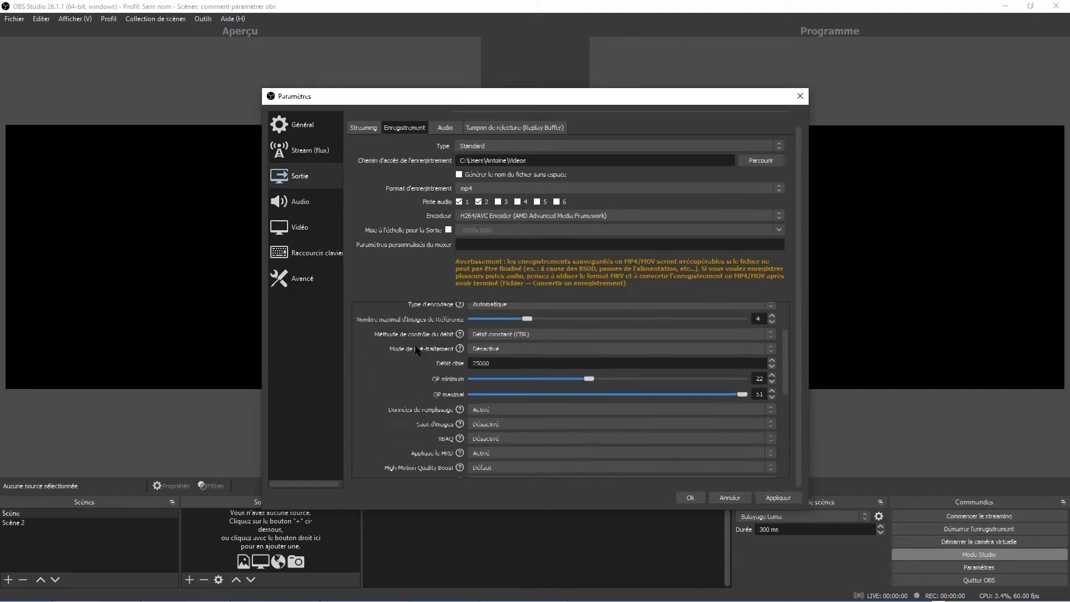
pyautogui.click(517, 450)
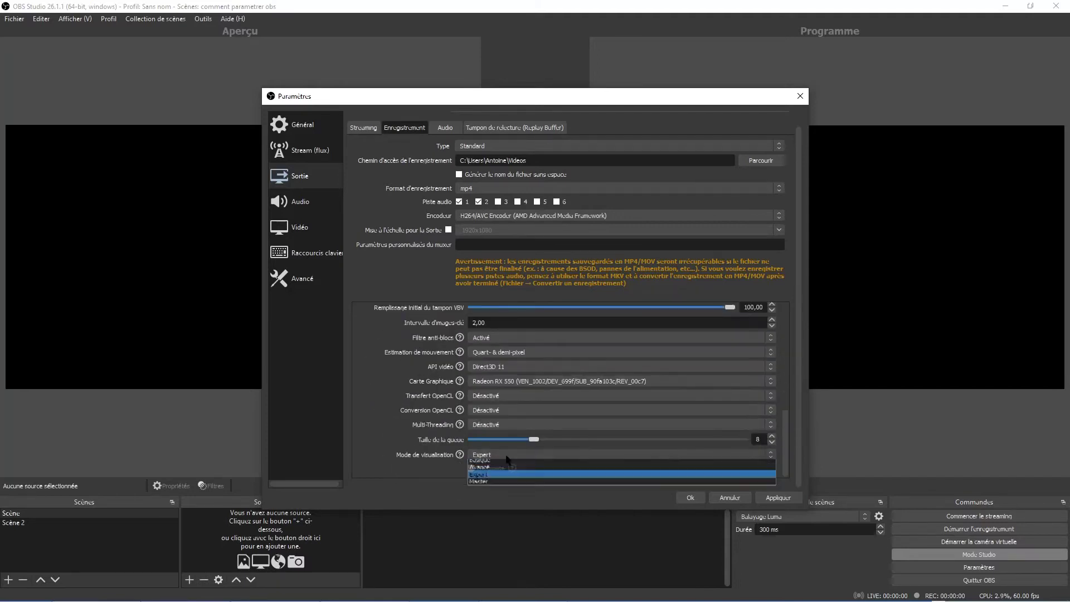
pyautogui.click(513, 456)
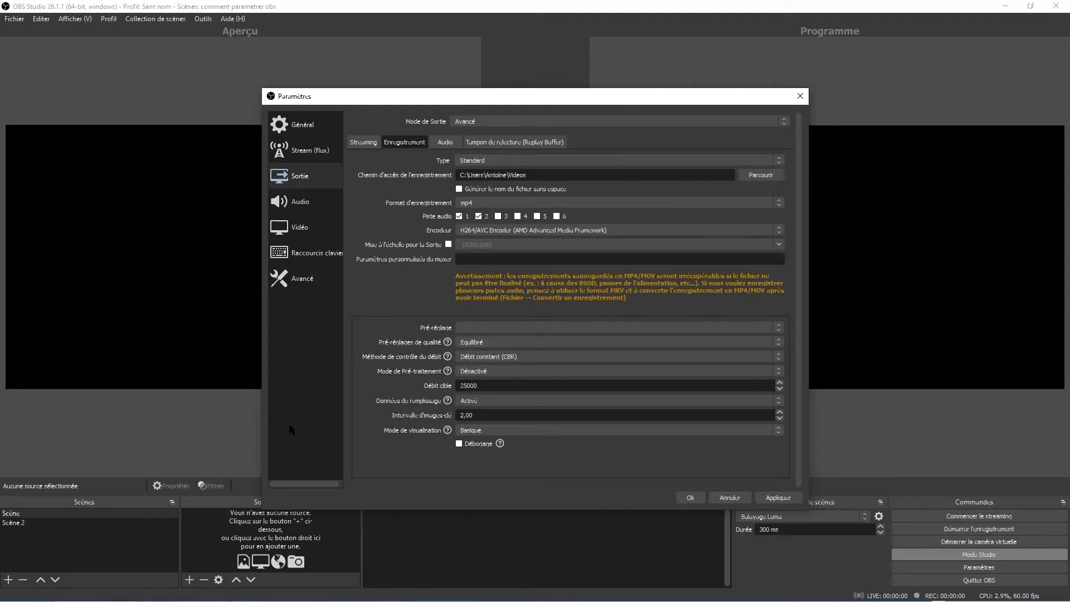
# Set desktop audio to Haut-parleurs (High Definition Audio Device) and Mic/Auxiliary to Microphone (DRELANMIC), and apply the settings.
pyautogui.click(444, 141)
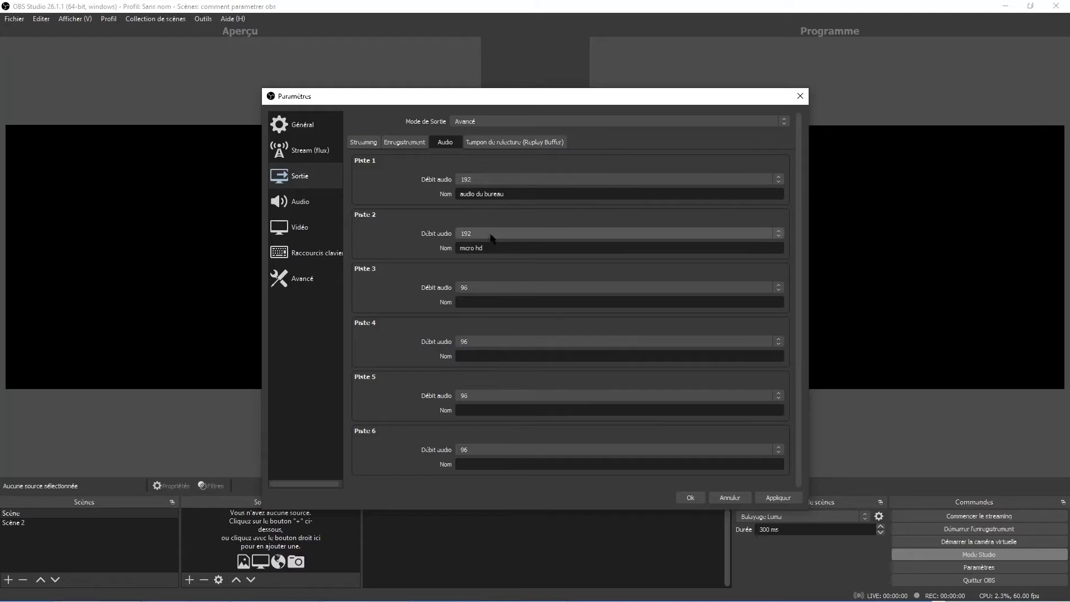
pyautogui.click(301, 201)
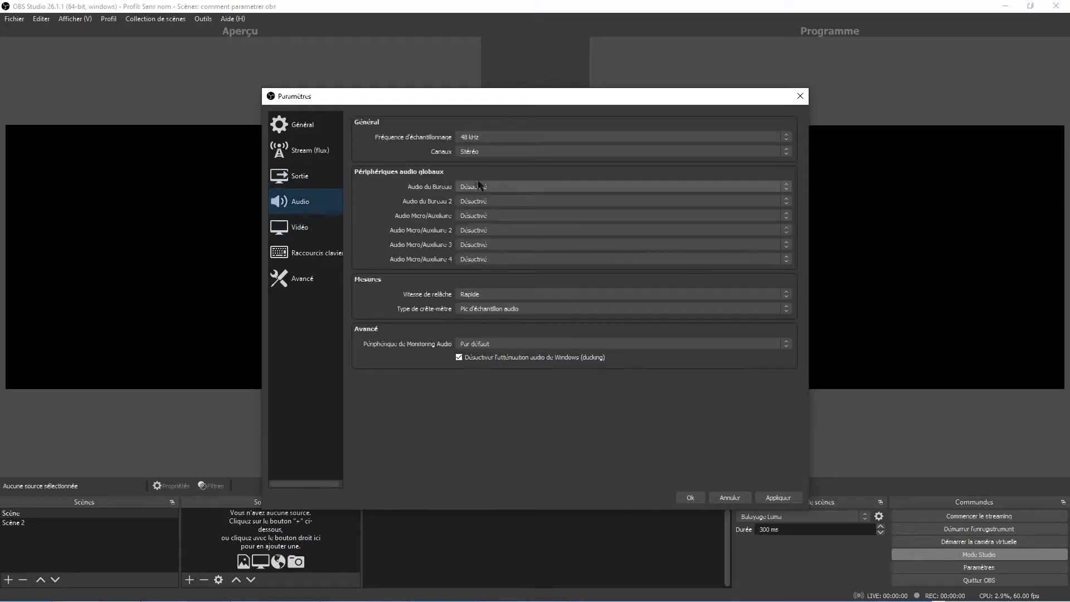
pyautogui.click(309, 177)
pyautogui.click(301, 201)
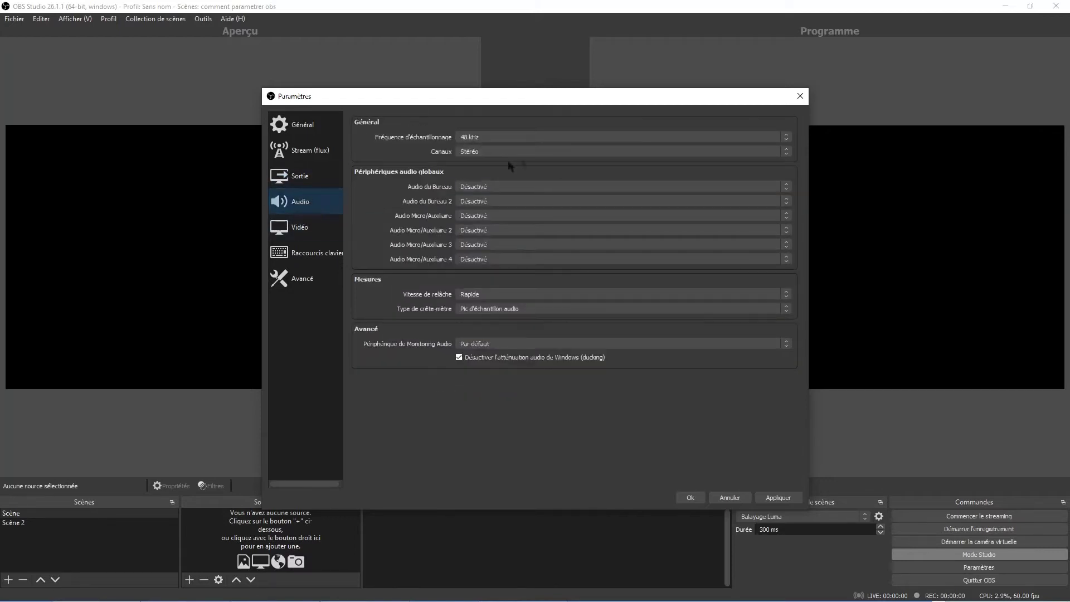
pyautogui.click(489, 187)
pyautogui.click(493, 210)
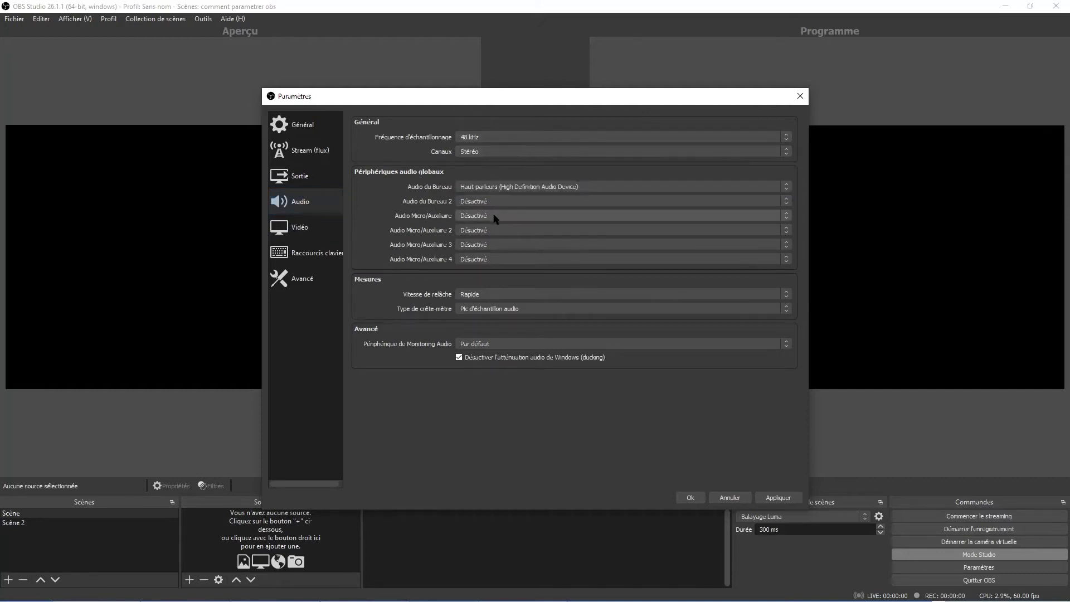
pyautogui.click(493, 216)
pyautogui.click(507, 253)
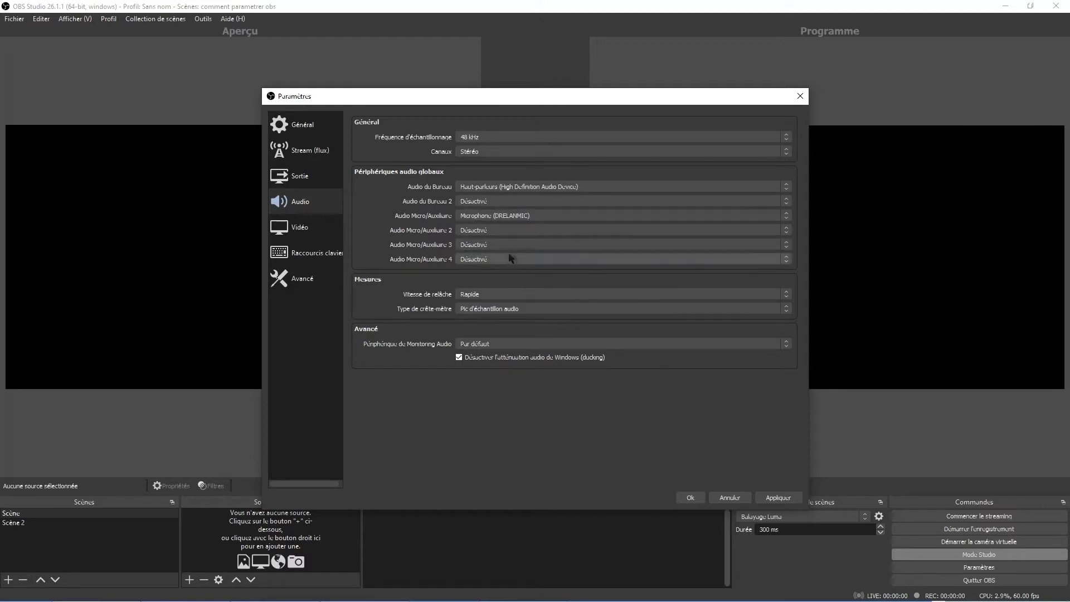
pyautogui.click(776, 496)
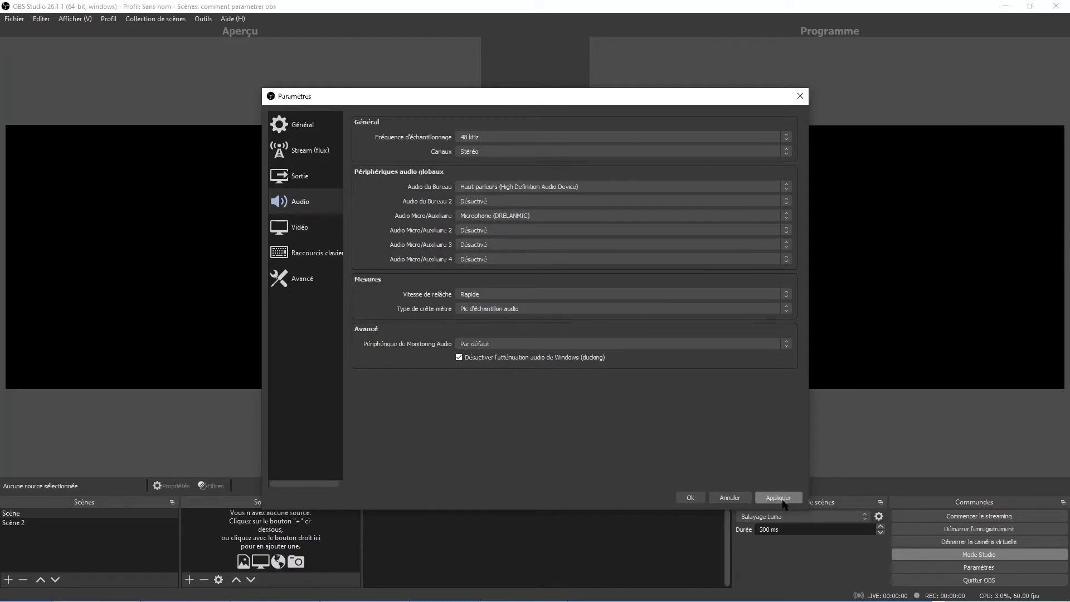
pyautogui.click(690, 498)
# In the advanced audio properties, keep desktop audio only on track 1 and remove Mic/Aux from tracks 1, 3, 4 and 5.
pyautogui.click(715, 533)
pyautogui.click(742, 533)
pyautogui.click(714, 533)
pyautogui.click(735, 536)
pyautogui.moveTo(496, 376); pyautogui.dragTo(828, 373)
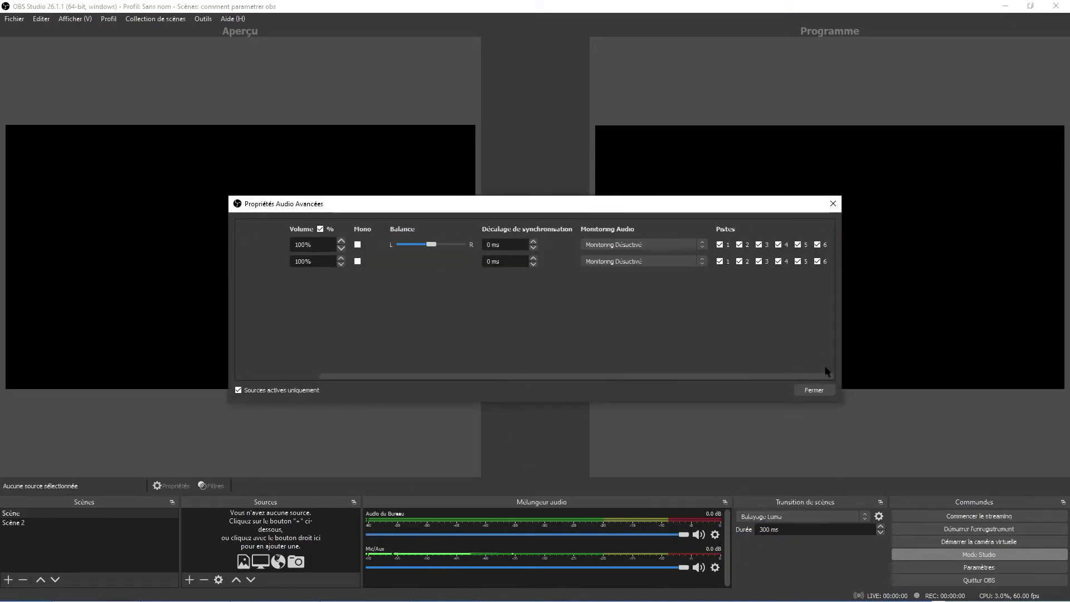
pyautogui.click(719, 261)
pyautogui.click(739, 244)
pyautogui.click(759, 245)
pyautogui.click(778, 244)
pyautogui.click(798, 244)
pyautogui.click(816, 244)
pyautogui.click(797, 260)
pyautogui.click(777, 261)
pyautogui.click(758, 261)
pyautogui.click(816, 390)
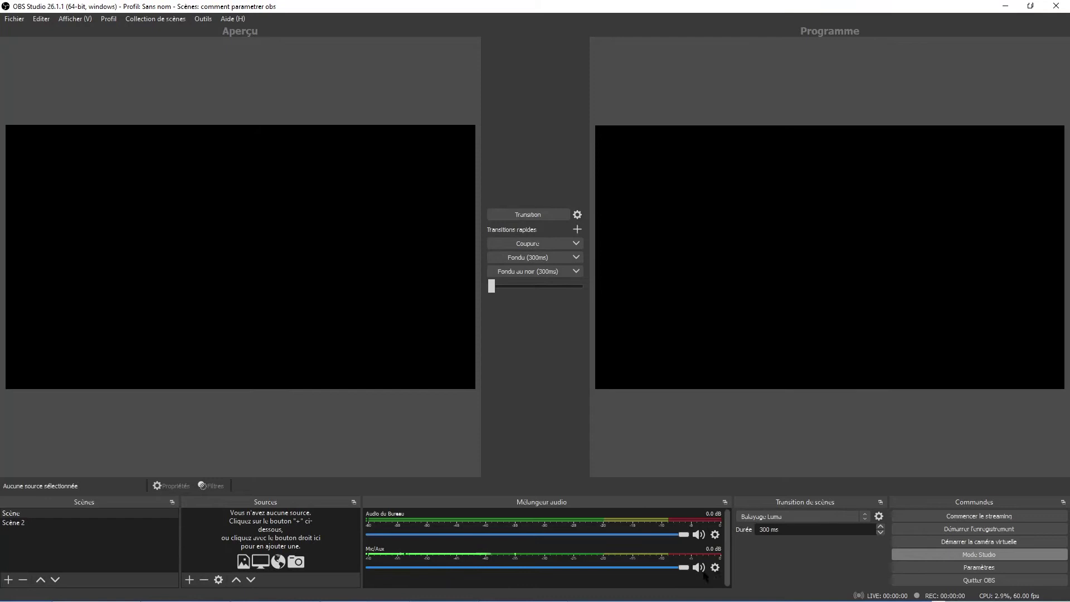
# Add an audio filter to the Mic/Aux source, accepting its default name.
pyautogui.click(715, 569)
pyautogui.click(738, 532)
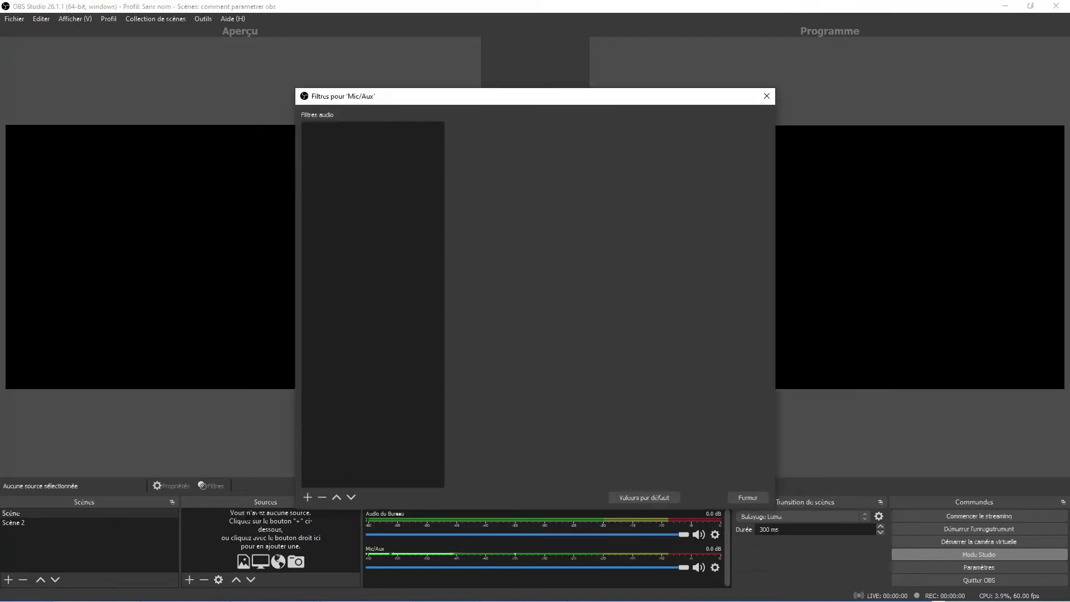
pyautogui.click(307, 497)
pyautogui.click(358, 585)
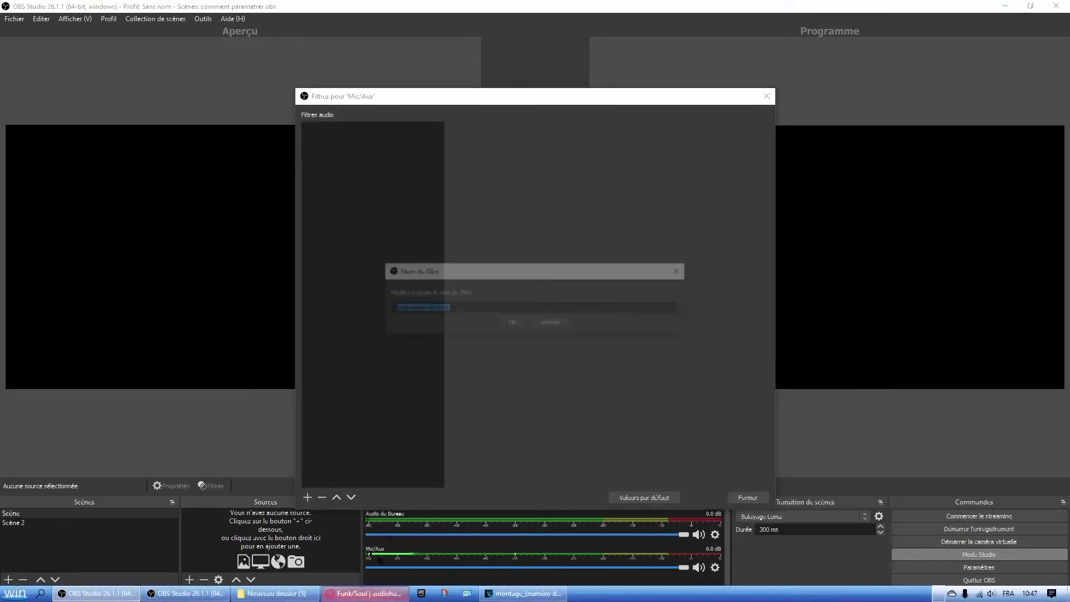
pyautogui.click(511, 322)
pyautogui.click(747, 497)
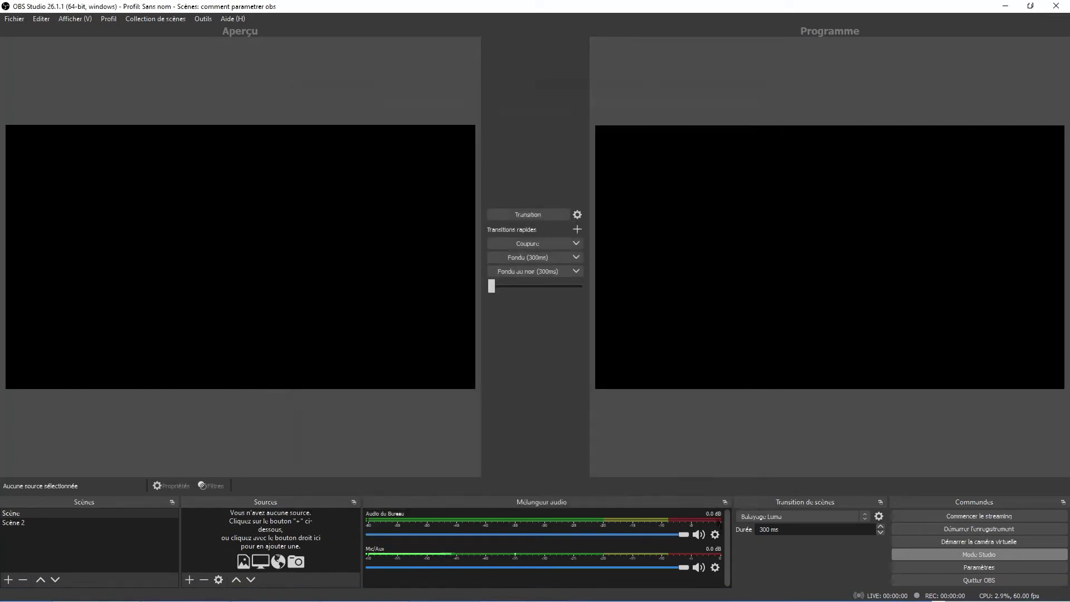
# Select 1920x1080 as the base canvas resolution in the video settings.
pyautogui.click(952, 568)
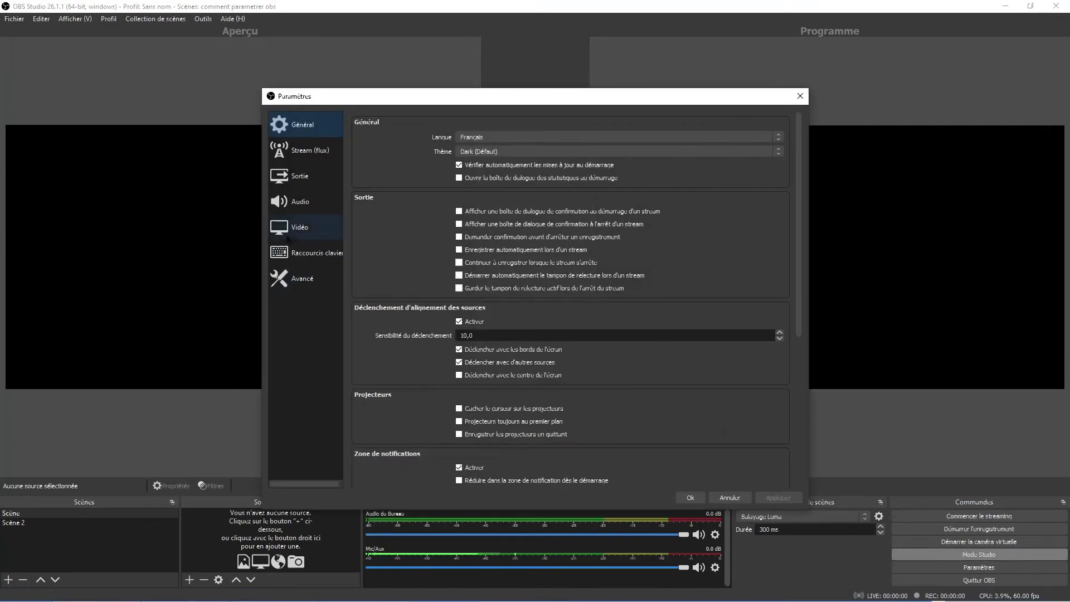
pyautogui.click(327, 207)
pyautogui.click(322, 223)
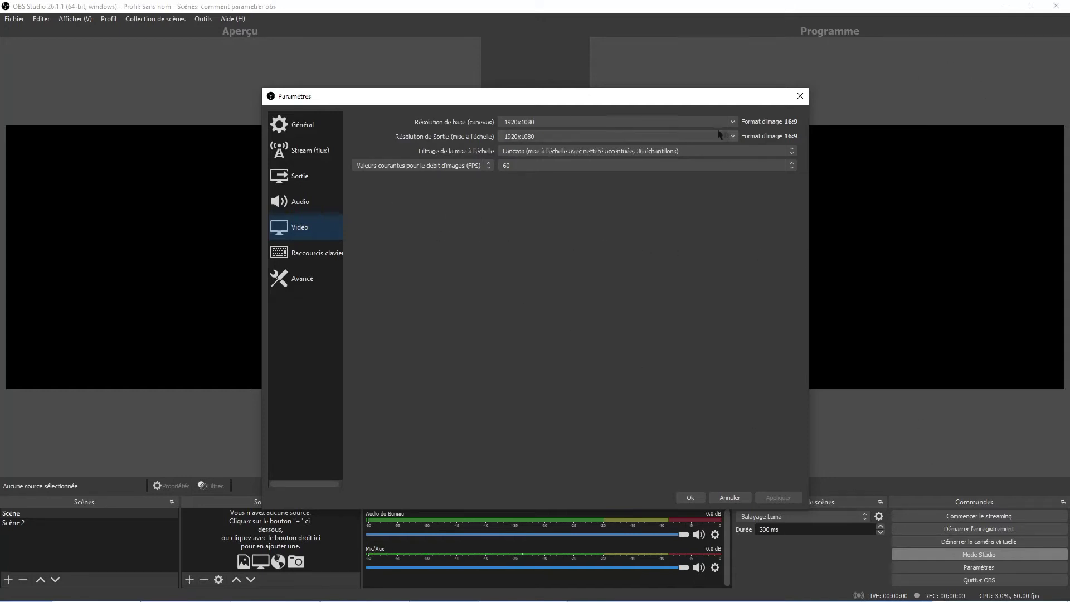
pyautogui.click(732, 122)
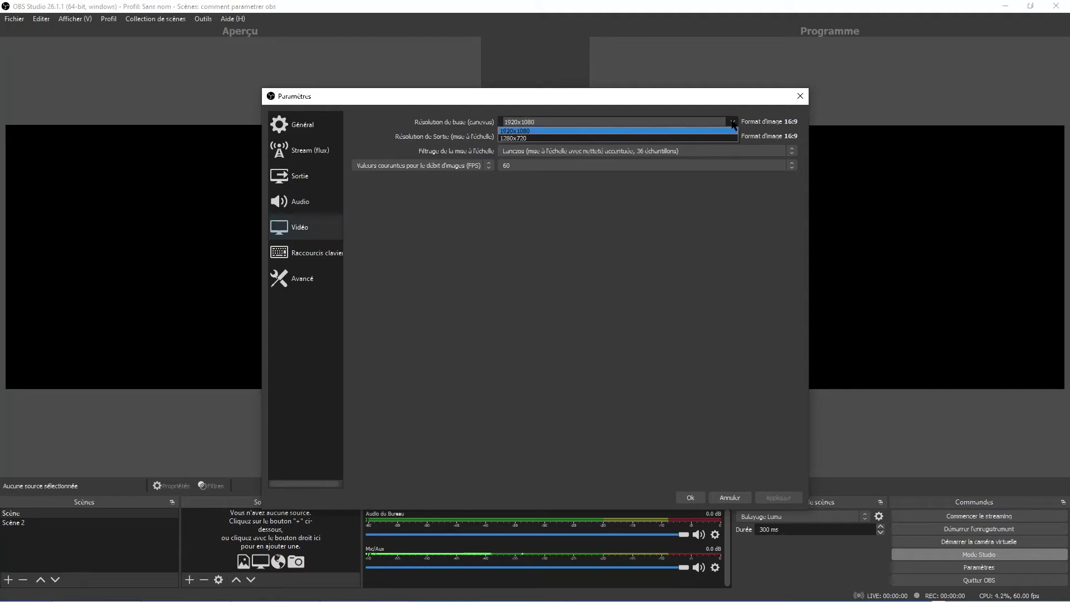
pyautogui.click(730, 131)
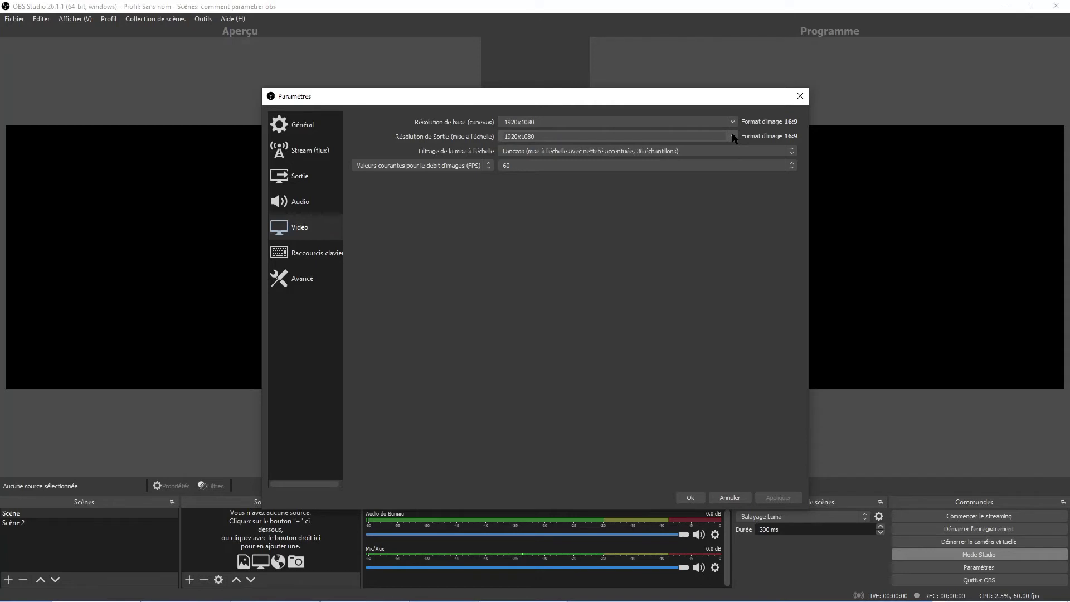
# Try custom base canvas resolutions of 100 and 128x72.
pyautogui.doubleClick(530, 122)
pyautogui.write('10')
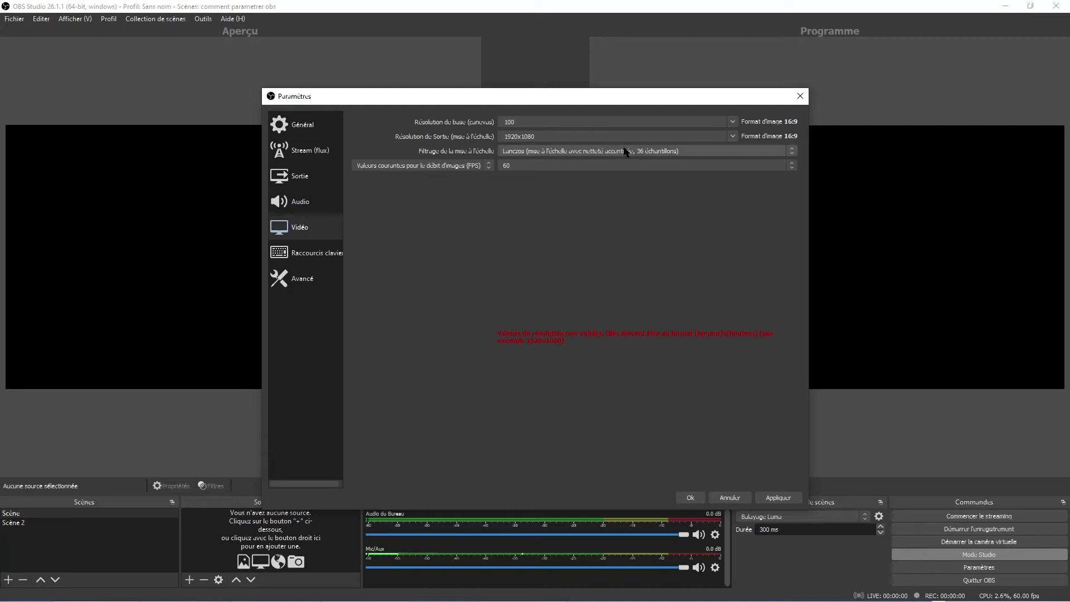
pyautogui.click(733, 122)
pyautogui.click(641, 137)
pyautogui.doubleClick(558, 122)
pyautogui.write('128x72')
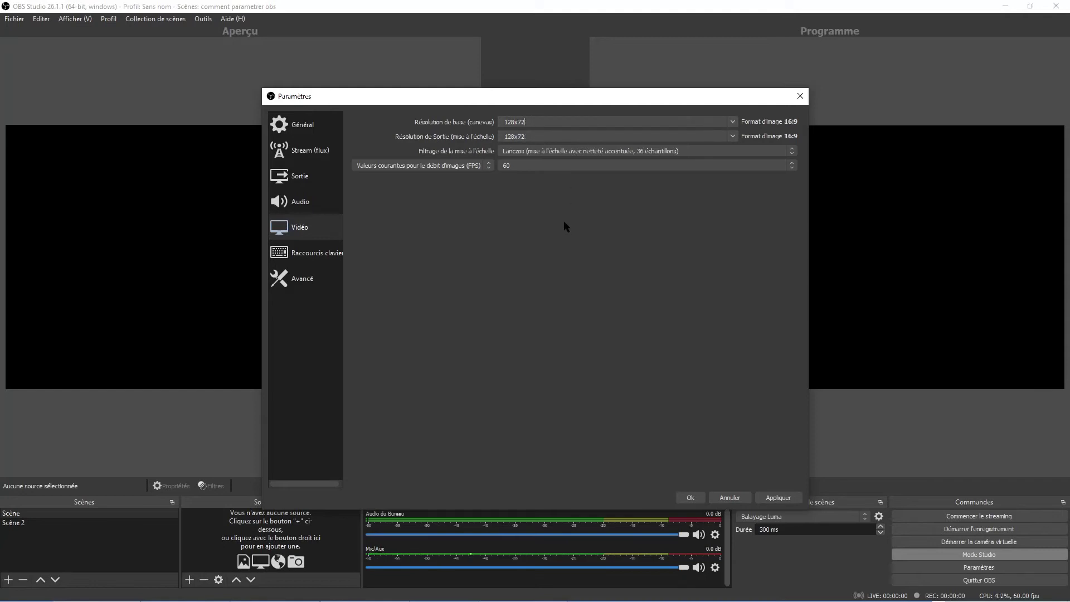
# Set both the base canvas resolution and the scaled output resolution to 1920x1080.
pyautogui.click(732, 122)
pyautogui.click(679, 132)
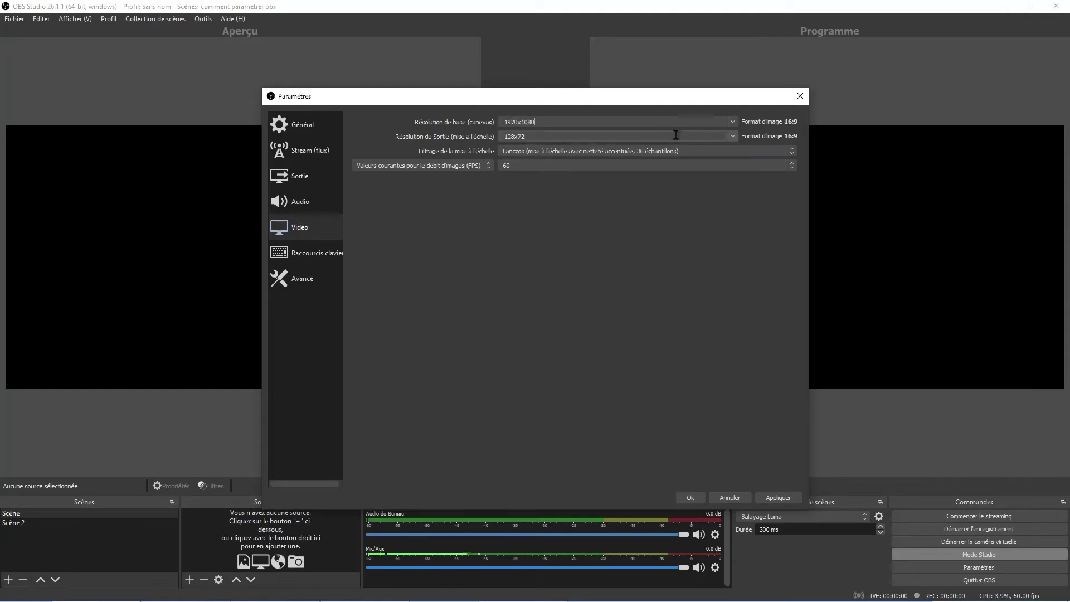
pyautogui.click(732, 137)
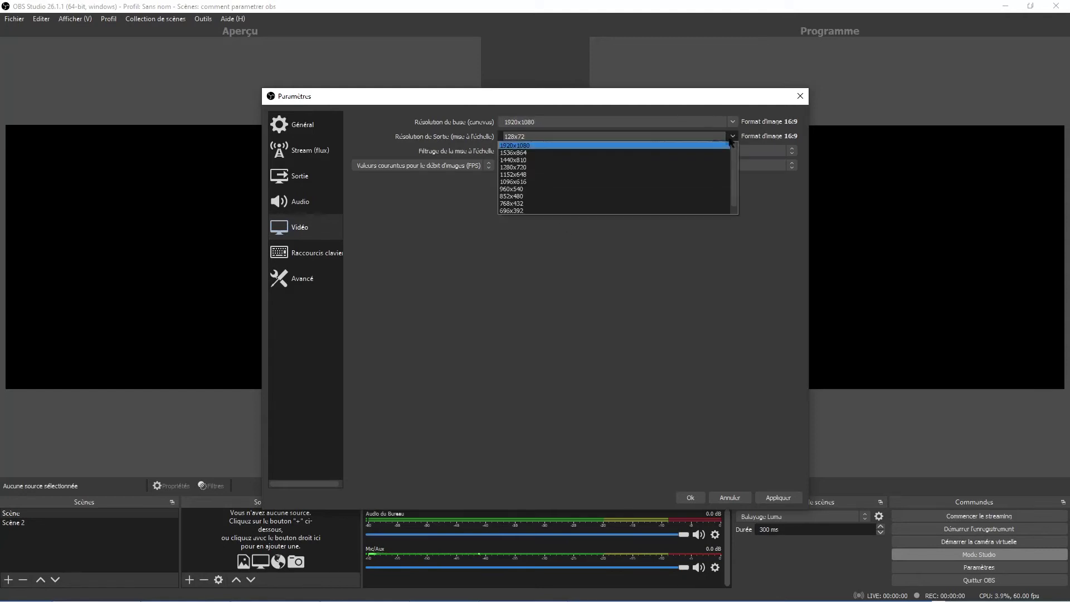
pyautogui.click(689, 145)
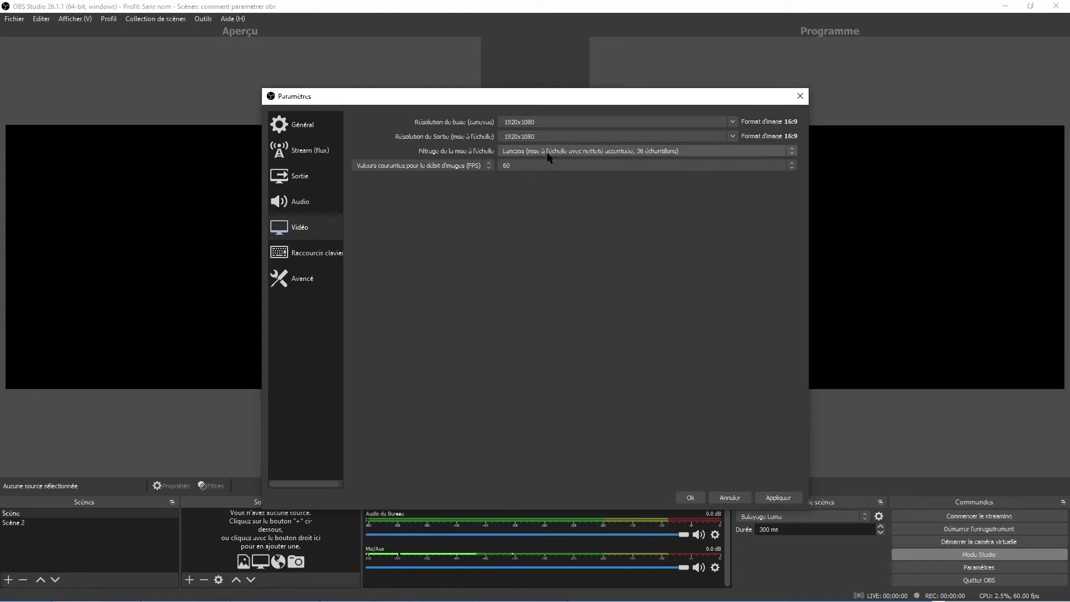
# Examine the available downscale filter options, keeping Lanczos with 36 samples.
pyautogui.click(546, 152)
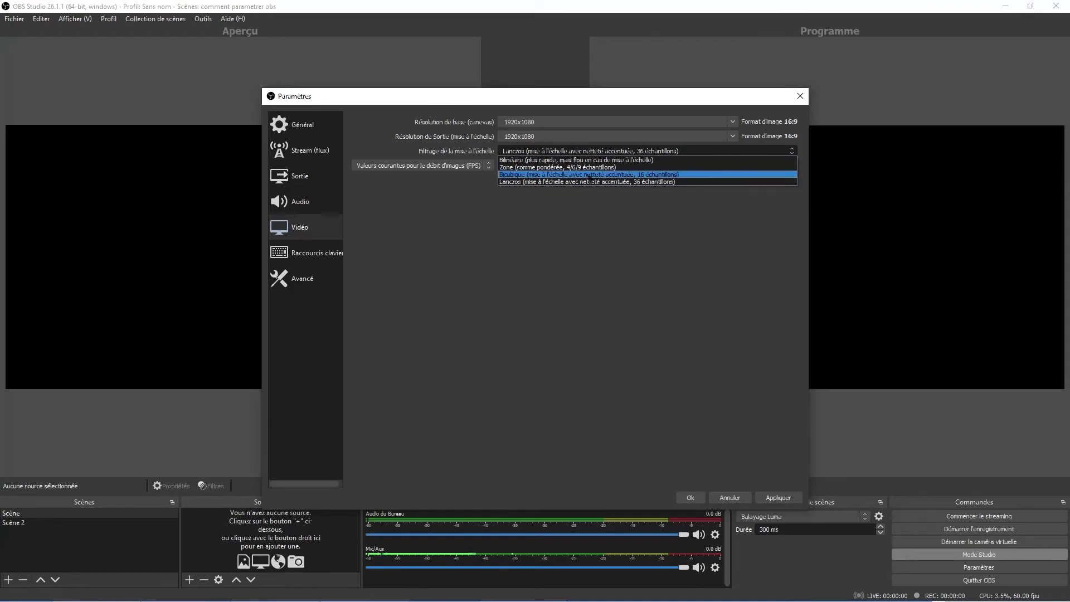
pyautogui.click(685, 234)
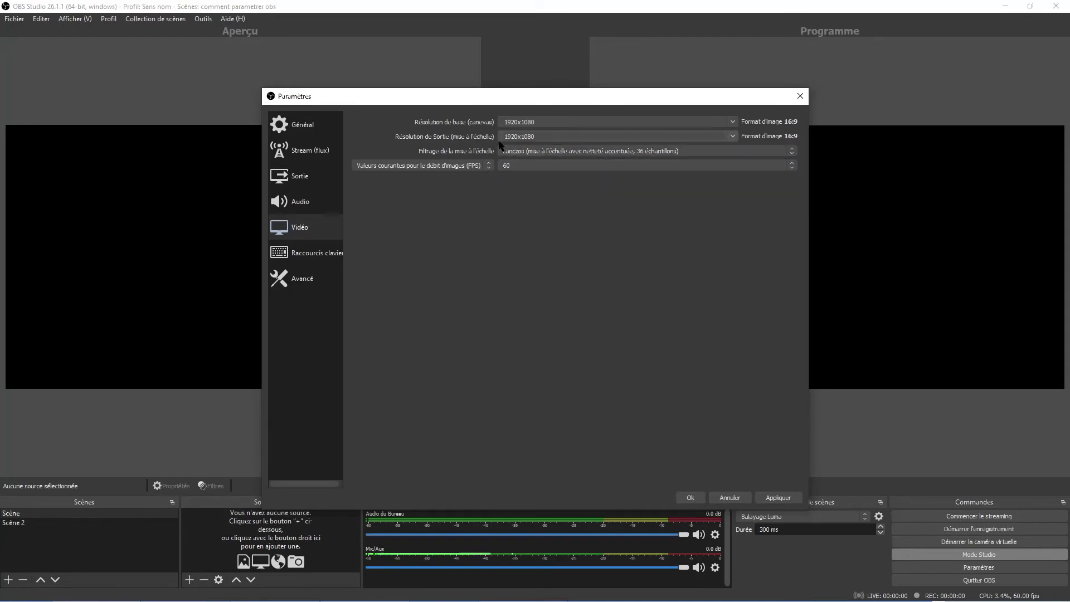
pyautogui.click(529, 151)
pyautogui.click(531, 151)
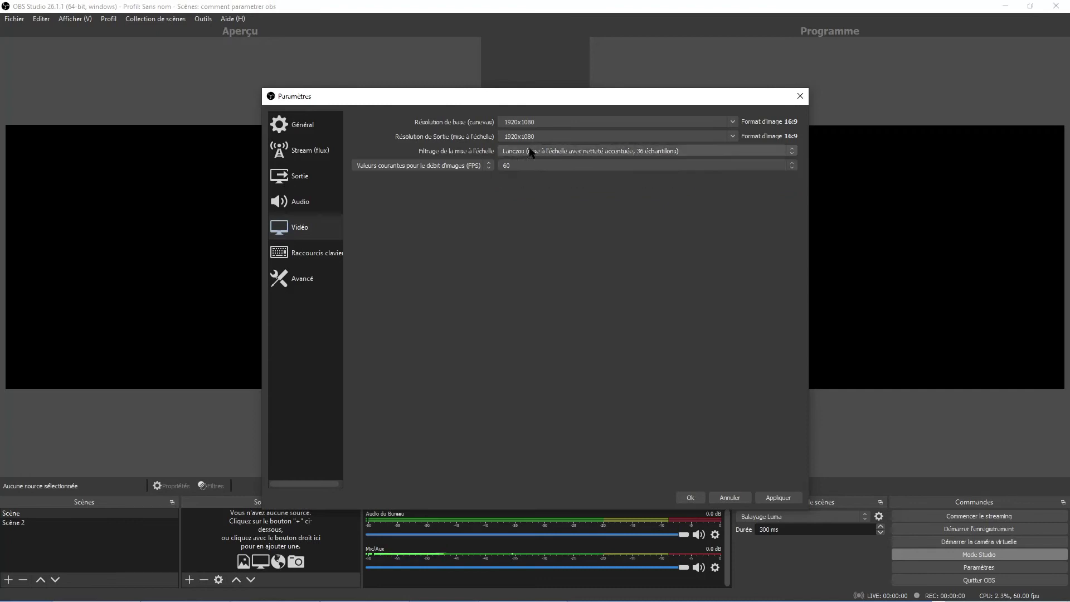
# Try a common frame rate of 48 FPS, and set it back to 60 FPS.
pyautogui.click(522, 165)
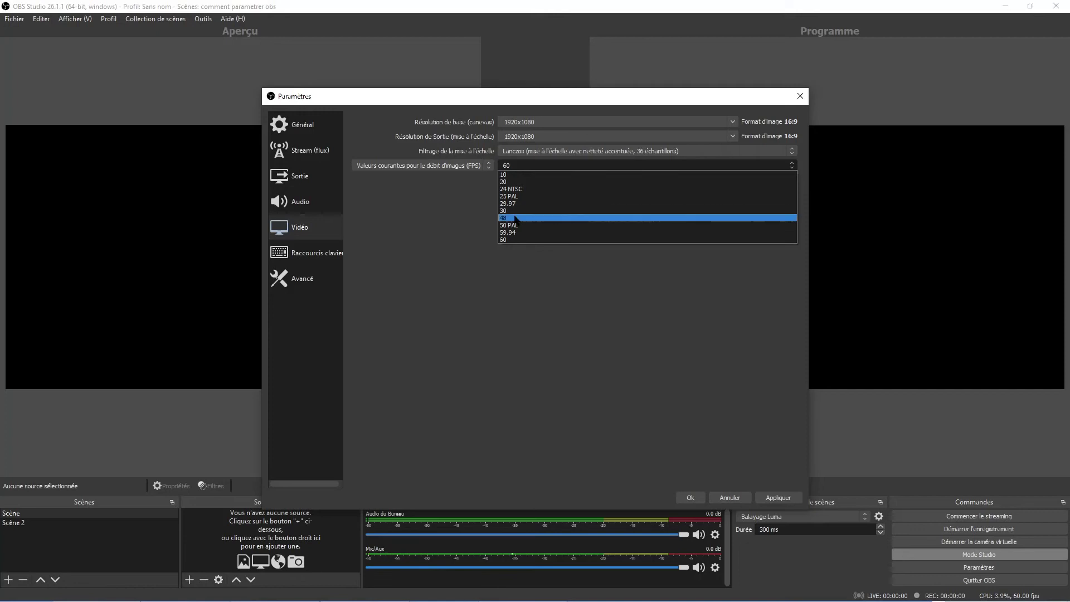
pyautogui.click(515, 218)
pyautogui.click(544, 166)
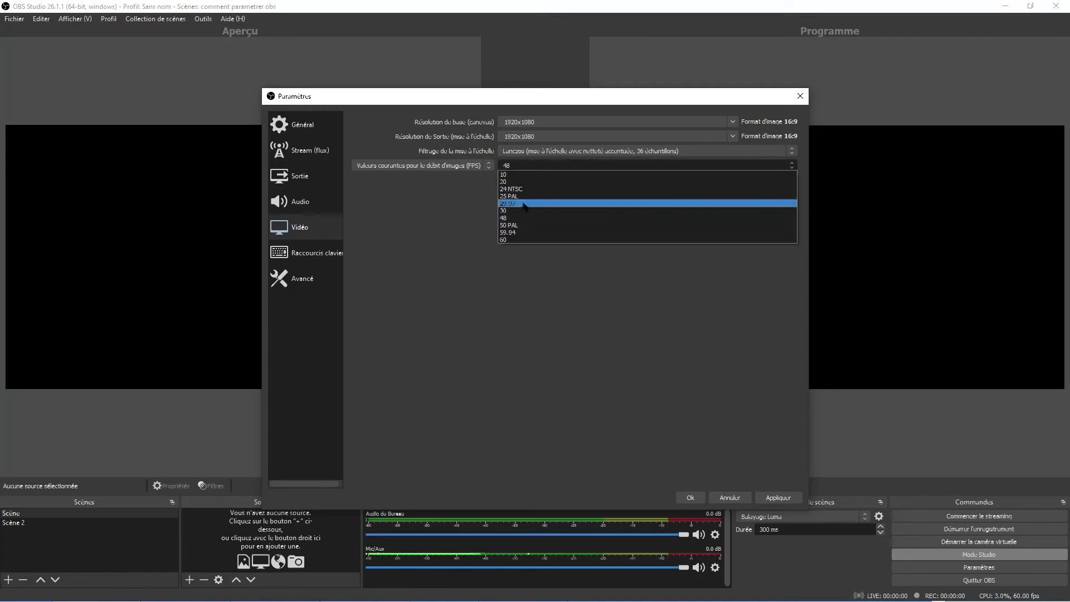
pyautogui.click(564, 240)
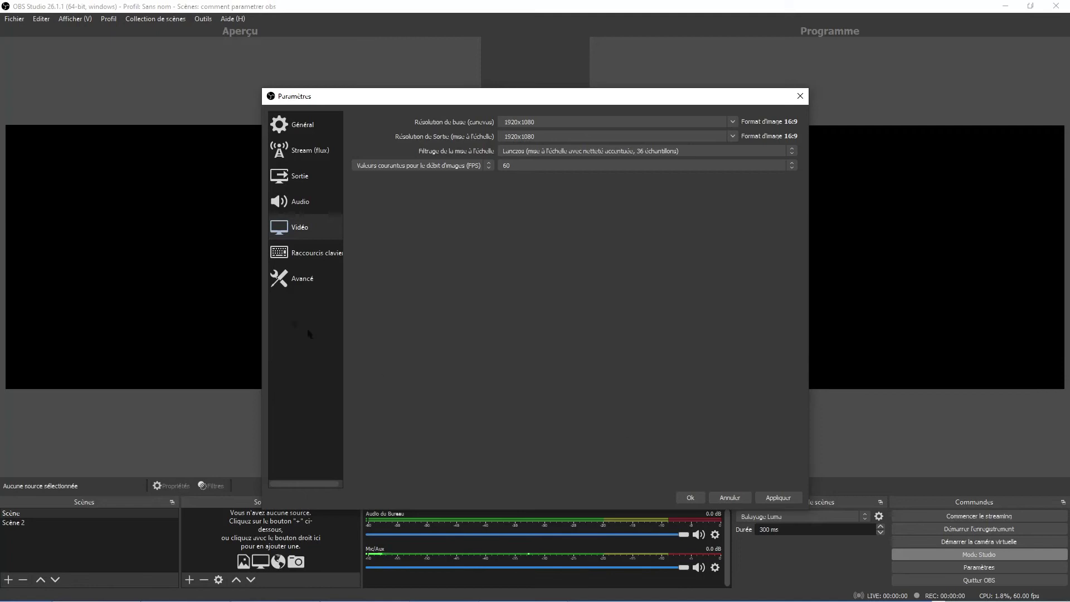
# Review the advanced settings from process priority to network, and save the settings.
pyautogui.click(318, 287)
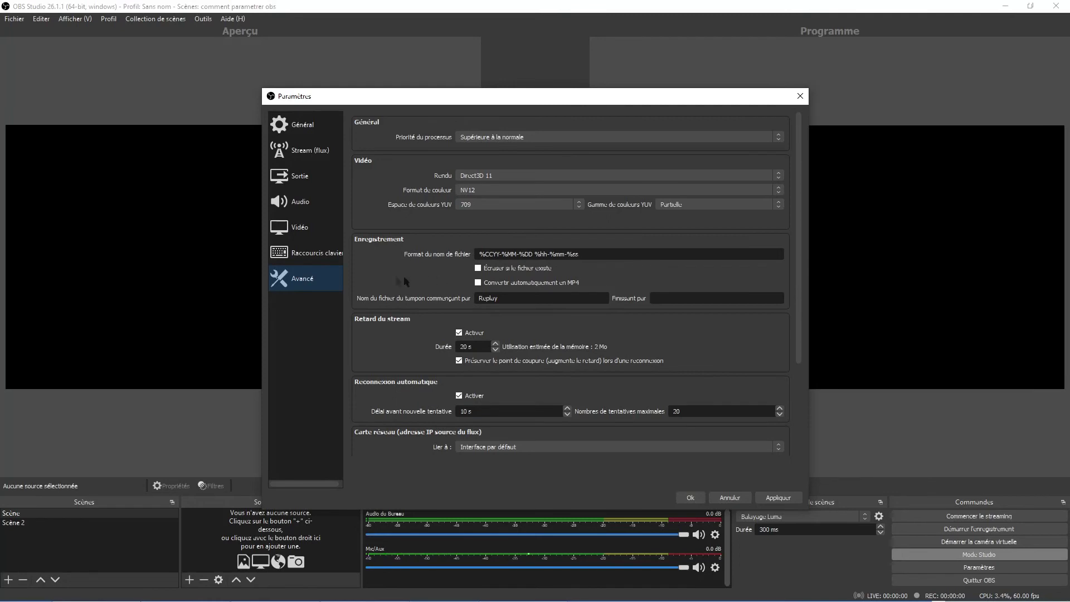
pyautogui.scroll(-5, 427, 265)
pyautogui.scroll(5, 386, 282)
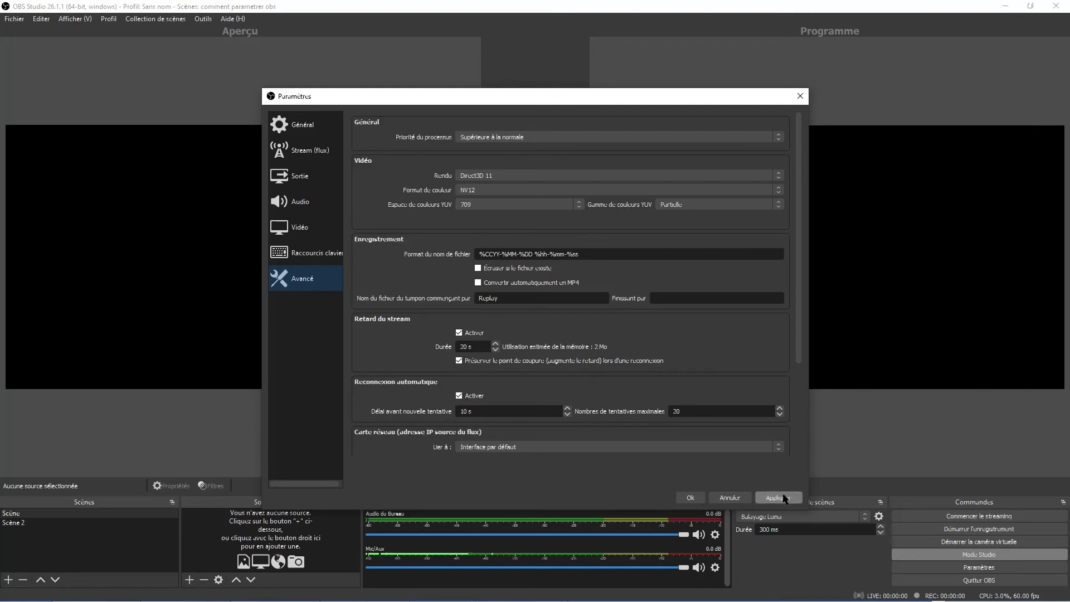
pyautogui.click(690, 497)
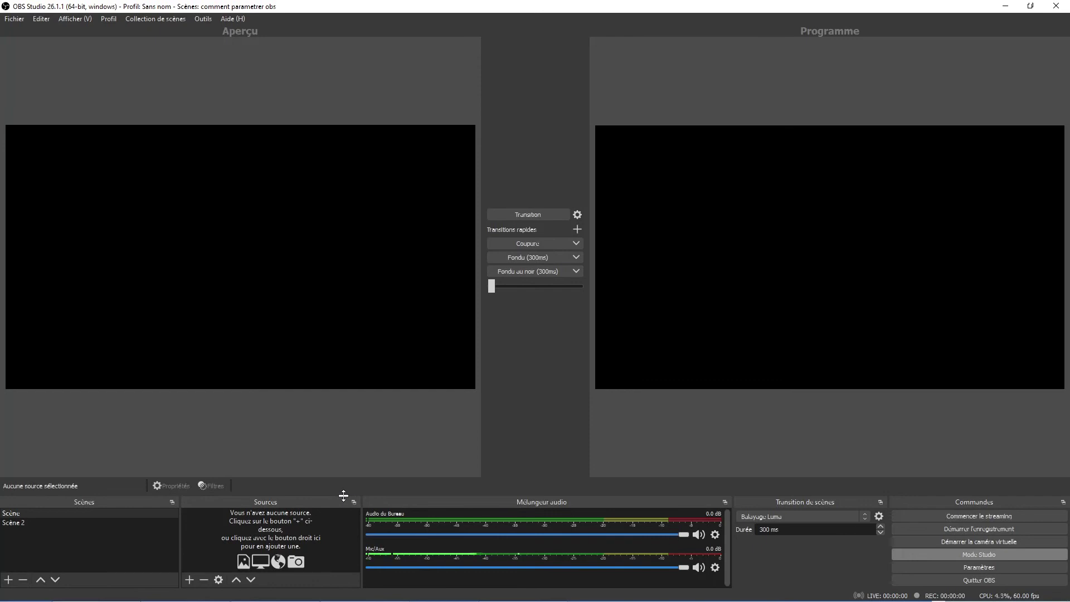
# Add a window capture source with its default name for the explorer.exe "Nouveau dossier" window, and transition the preview to the program output.
pyautogui.click(189, 579)
pyautogui.moveTo(195, 569)
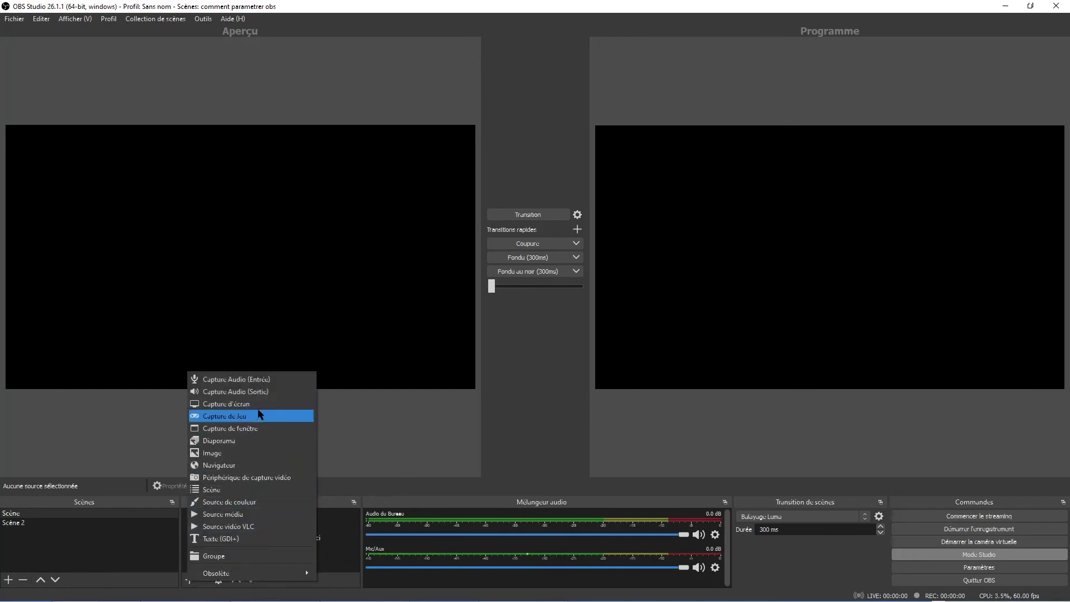
pyautogui.click(245, 429)
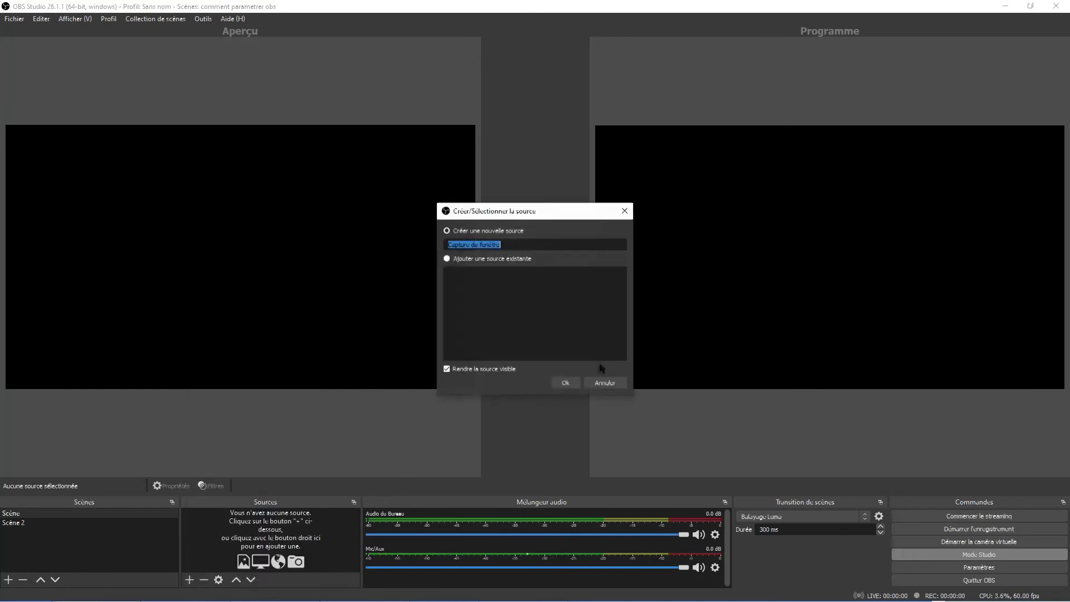
pyautogui.click(567, 380)
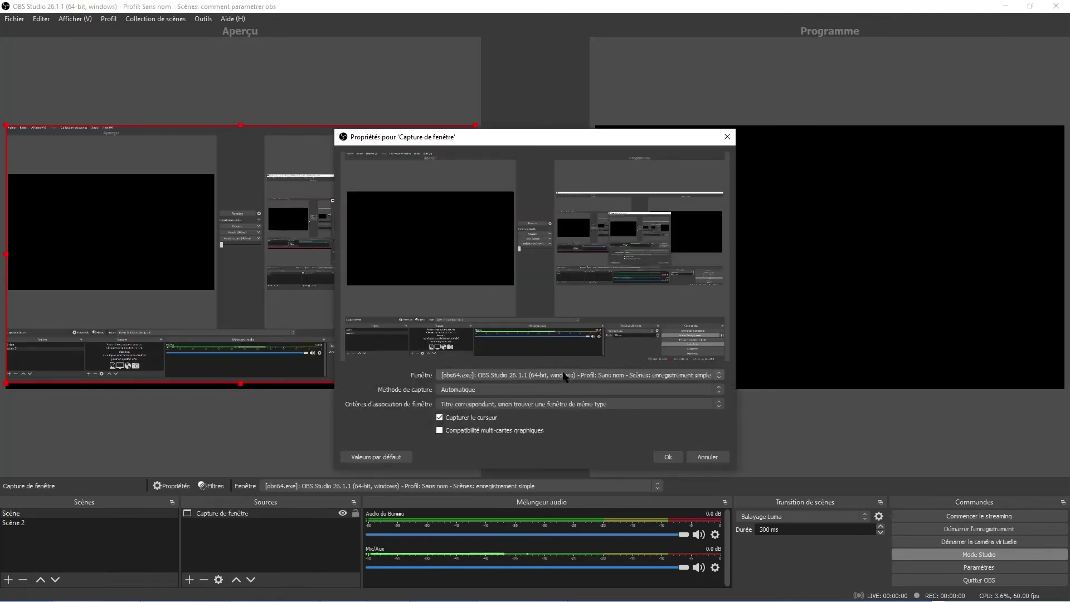
pyautogui.click(569, 380)
pyautogui.click(536, 402)
pyautogui.click(668, 456)
pyautogui.click(171, 485)
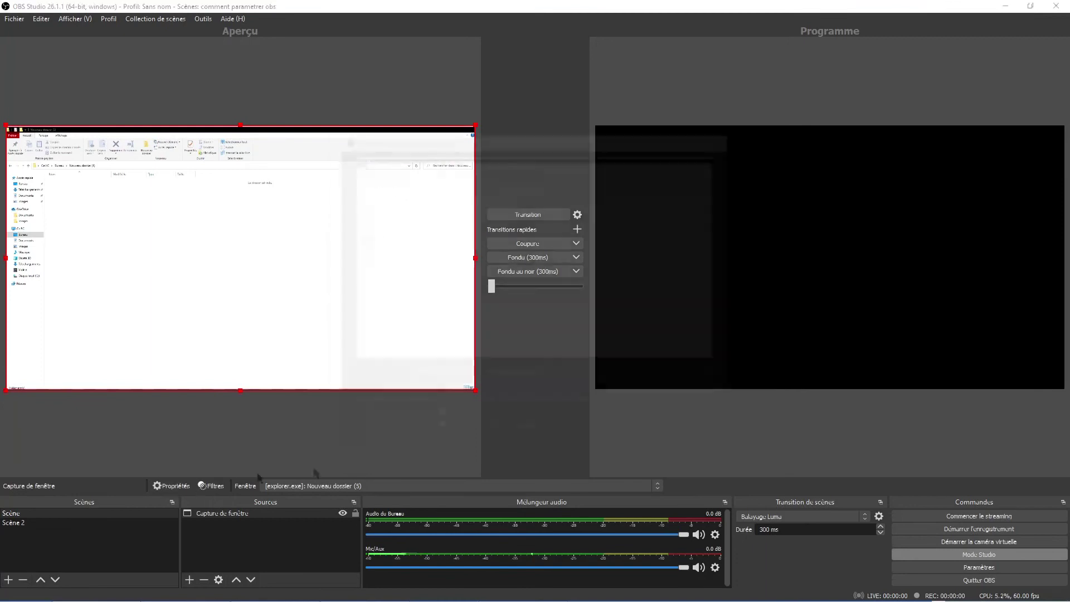
pyautogui.click(663, 459)
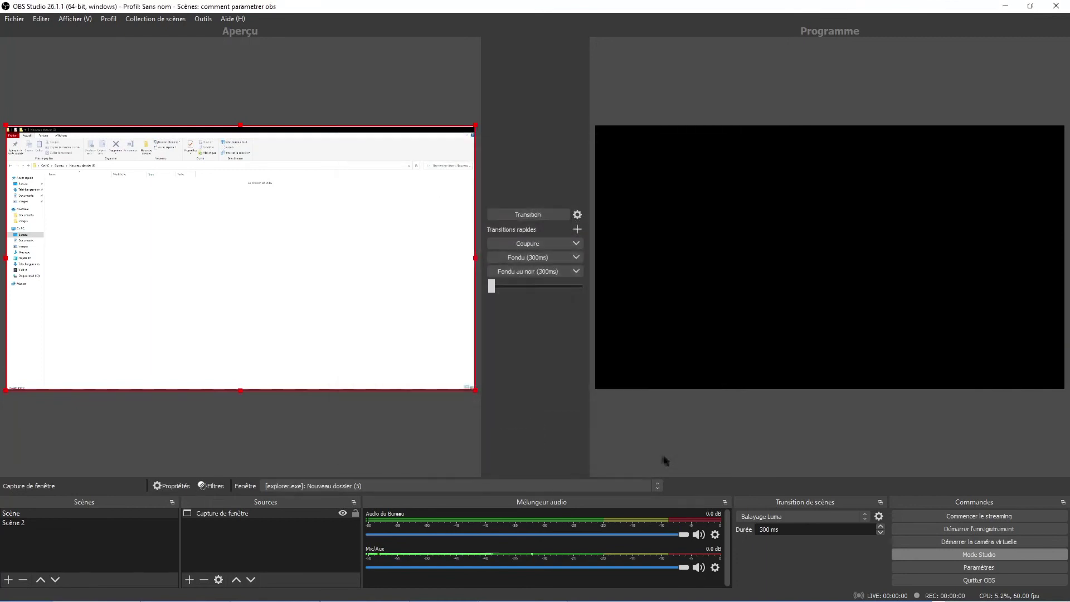
pyautogui.click(560, 215)
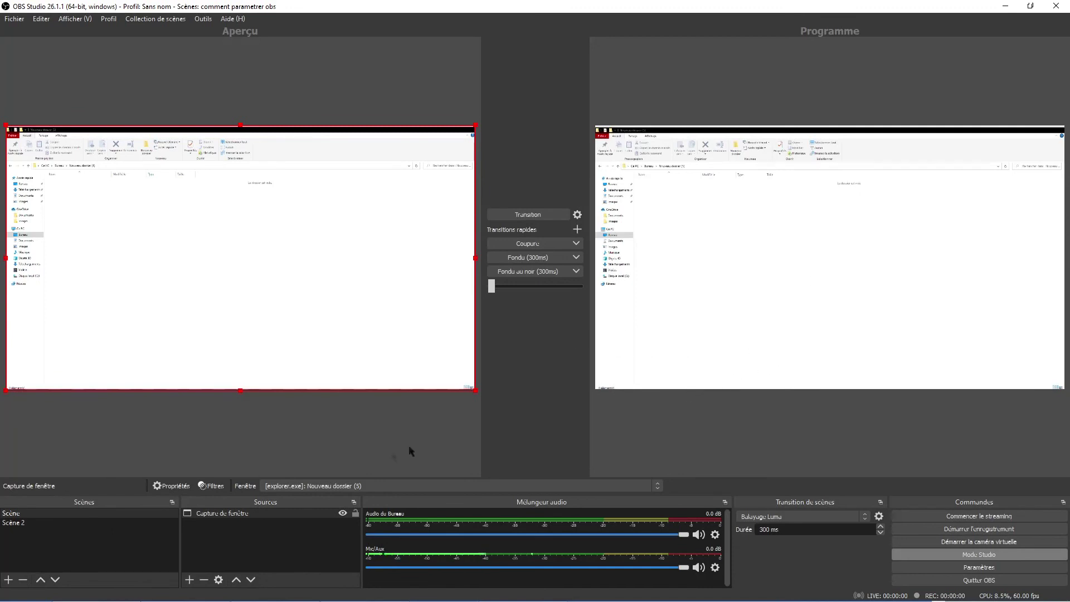
# Delete the window capture source, and switch to Scène 2 and back to Scène.
pyautogui.click(237, 518)
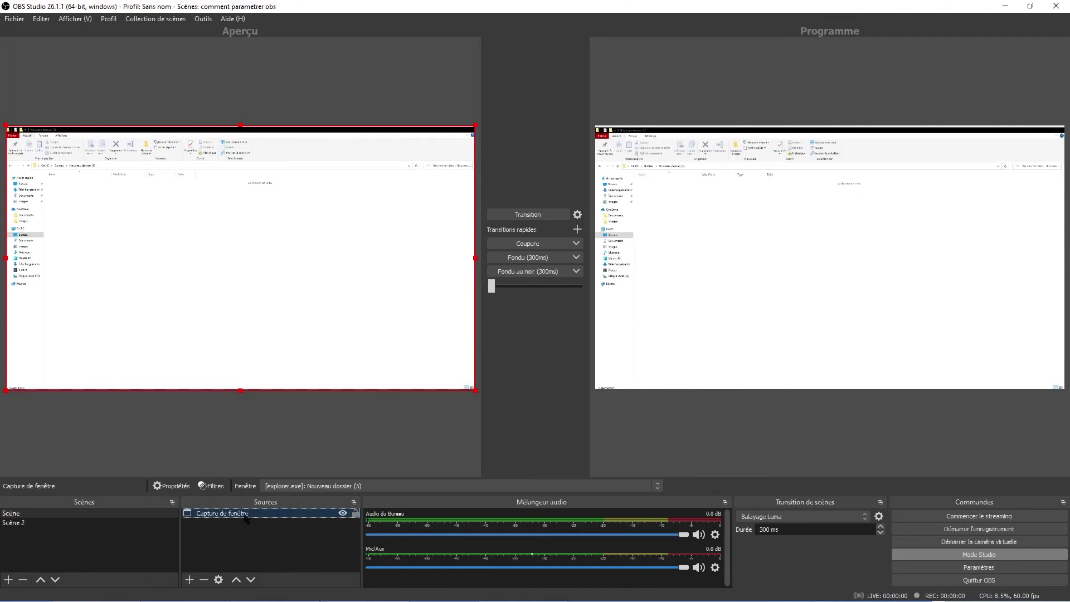
pyautogui.press('Delete')
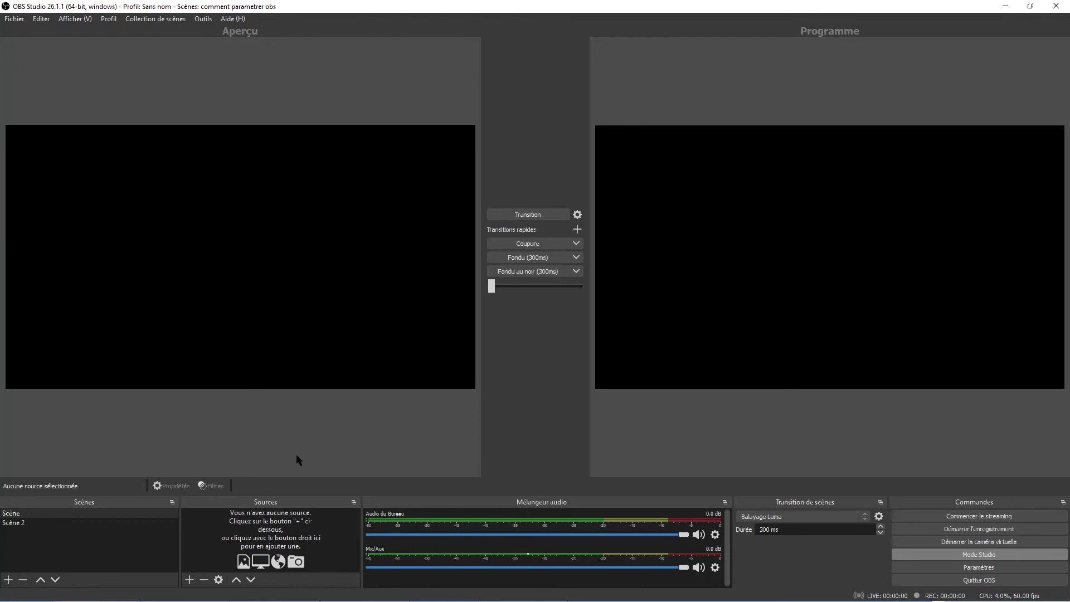
pyautogui.click(47, 522)
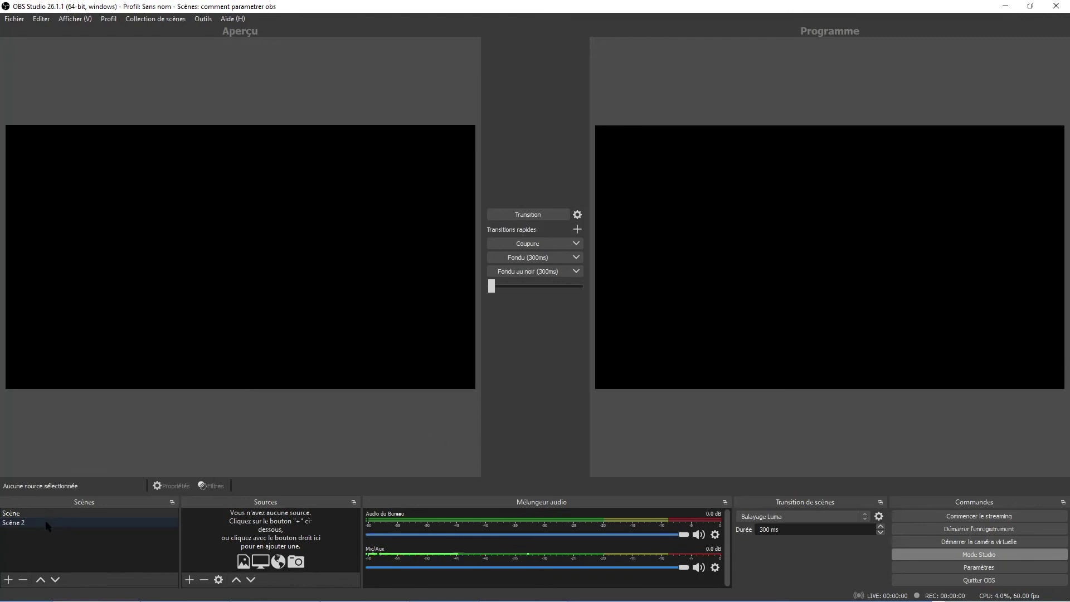
pyautogui.click(89, 513)
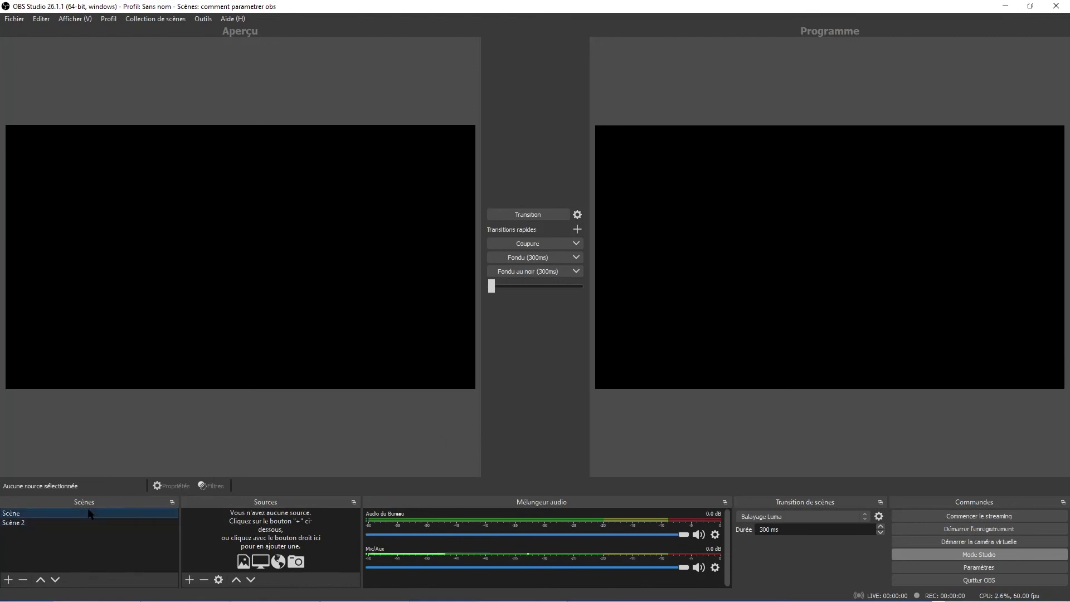